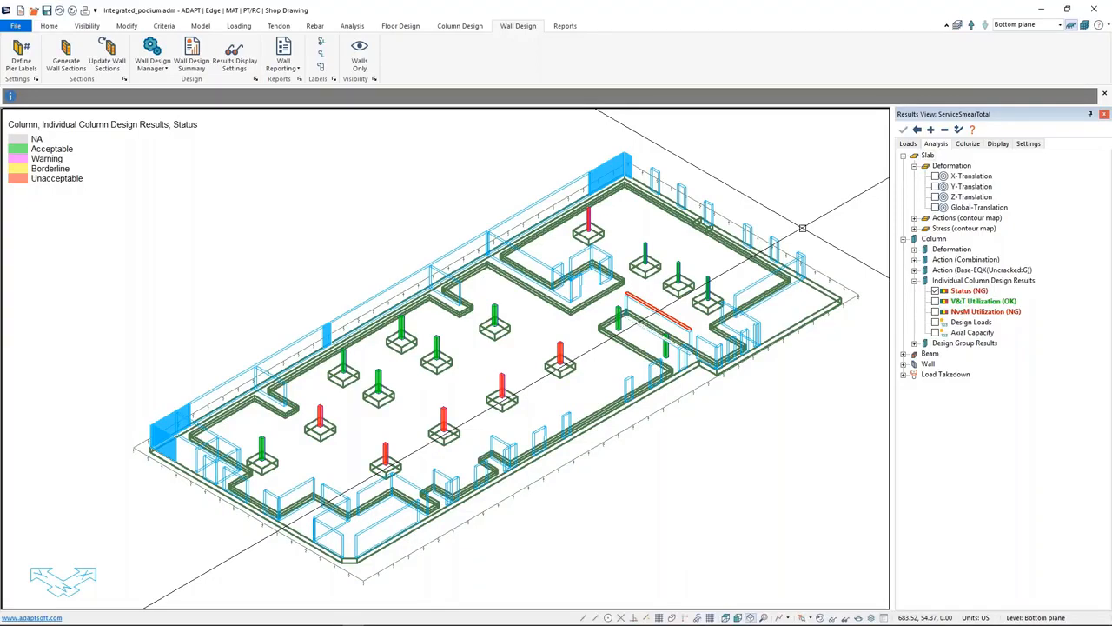
Turn off the individual column design status and display the slab's design sections for one support line direction only
middle_click_drag(798, 226, 768, 224)
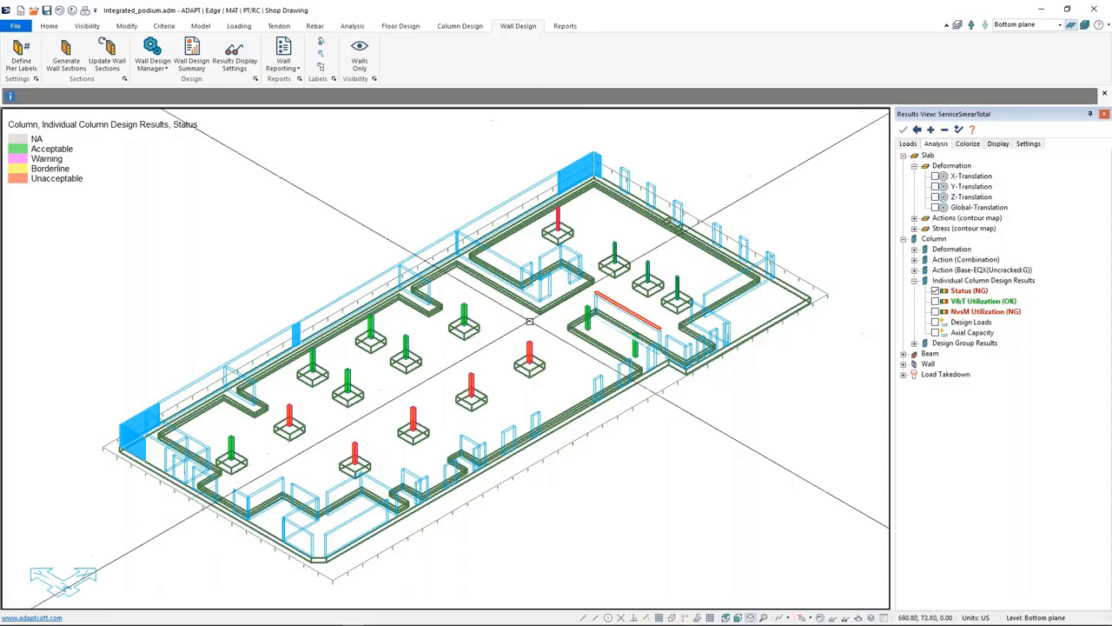
left_click(935, 291)
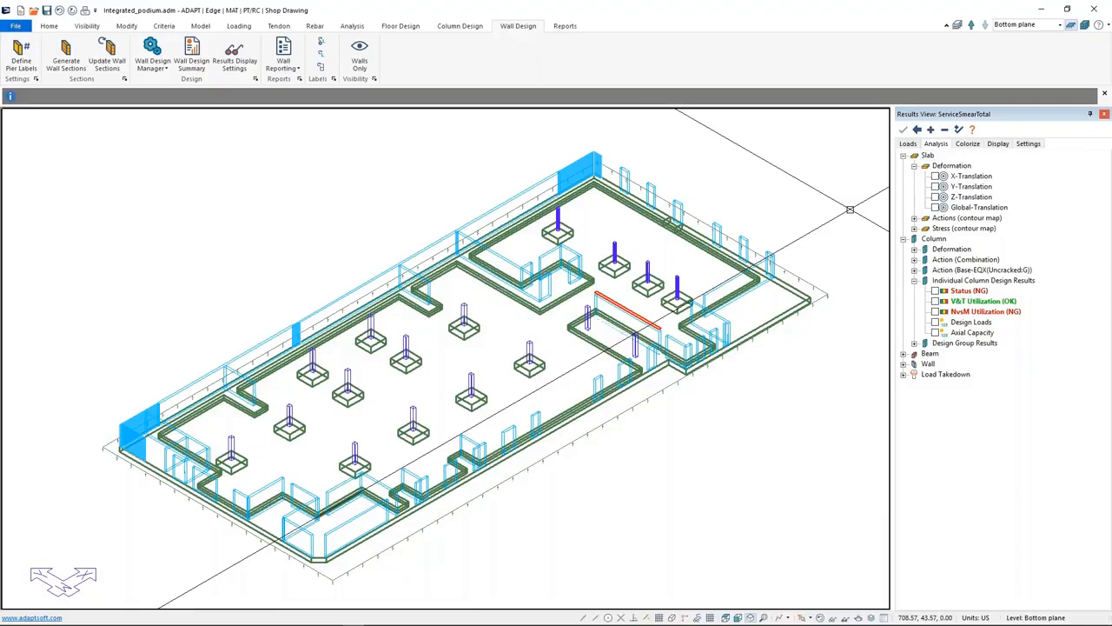
left_click(400, 25)
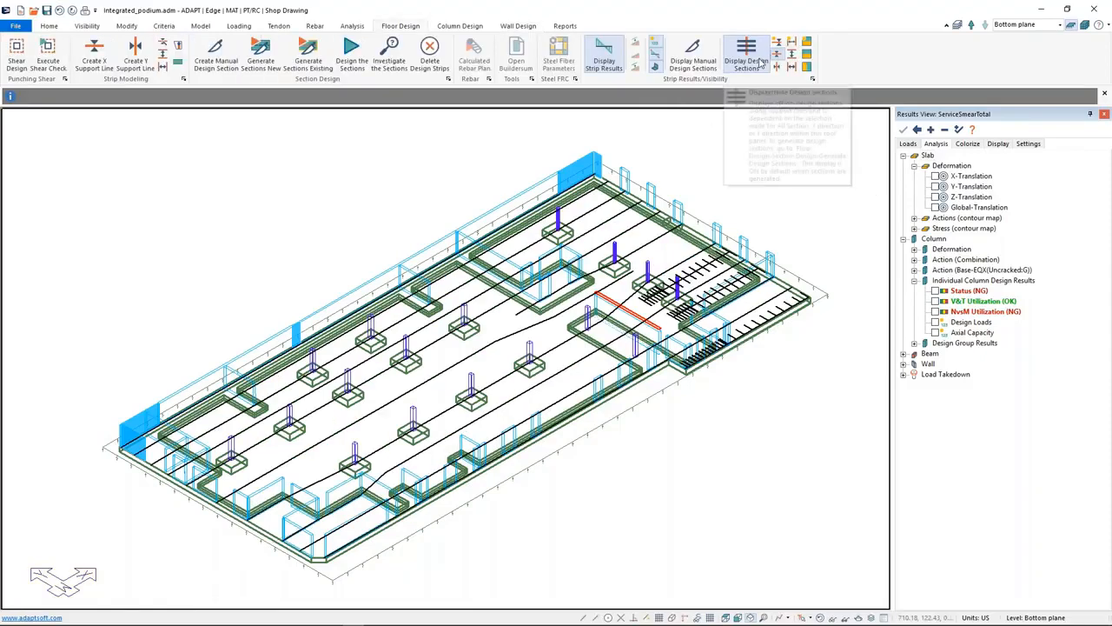
left_click(749, 54)
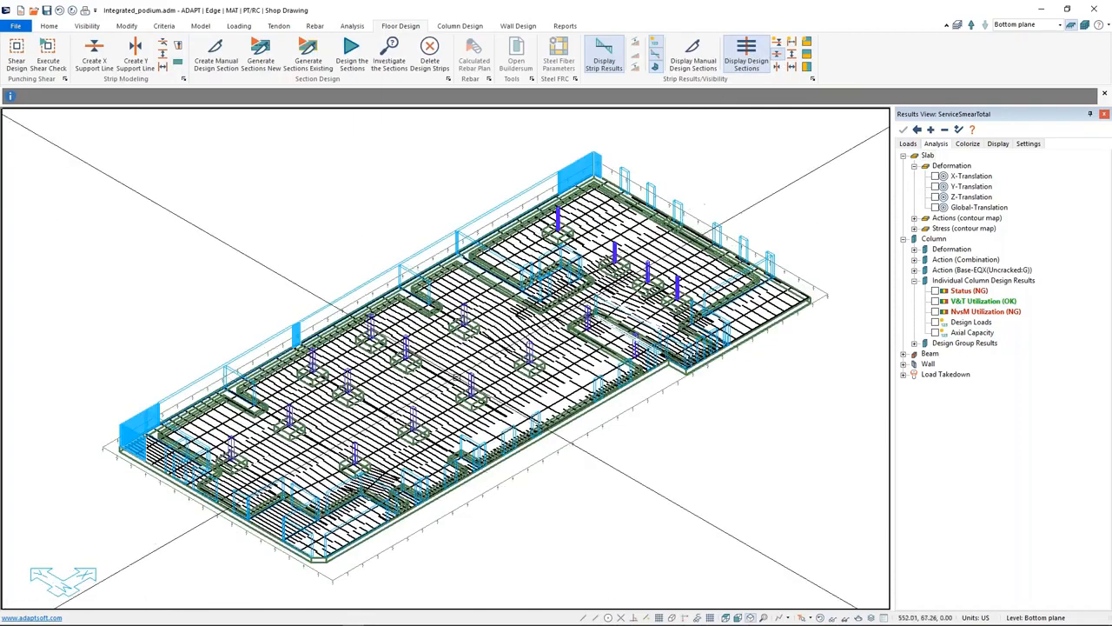
left_click(778, 75)
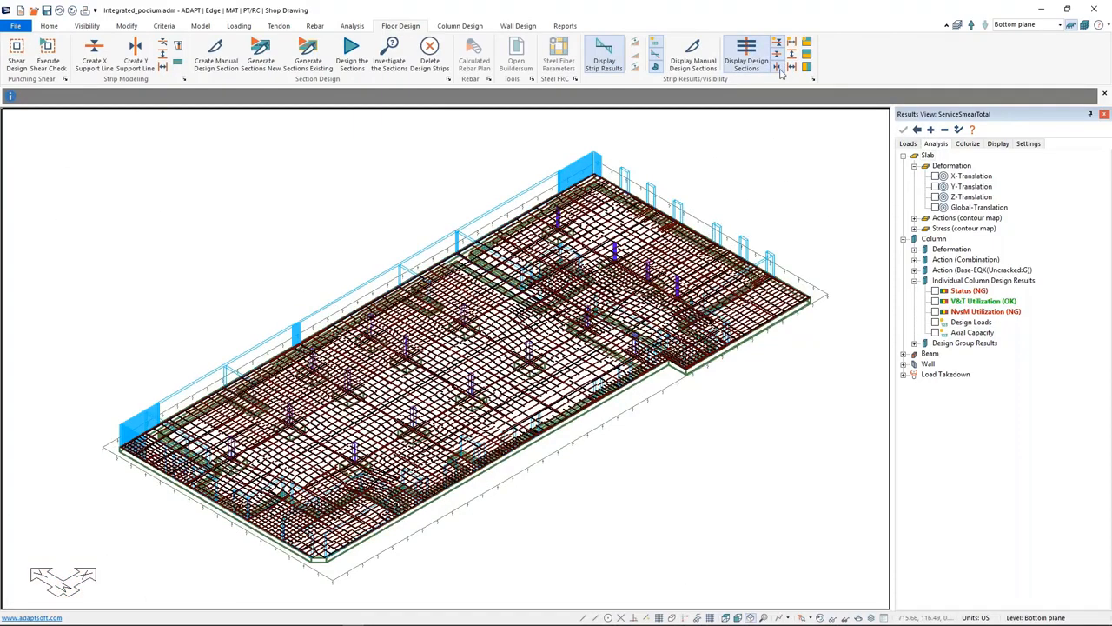
left_click(778, 56)
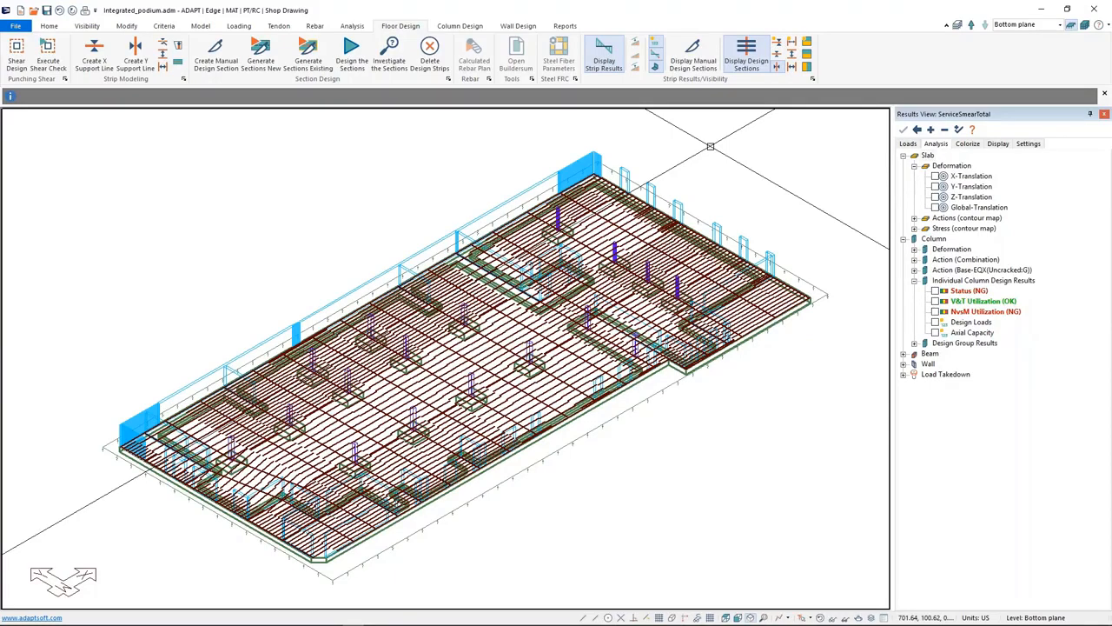
Inspect design section SECTION_ID_4902010 between the interior footings in the support line properties, and close them
scroll(710, 147, "up", 5)
left_click(613, 309)
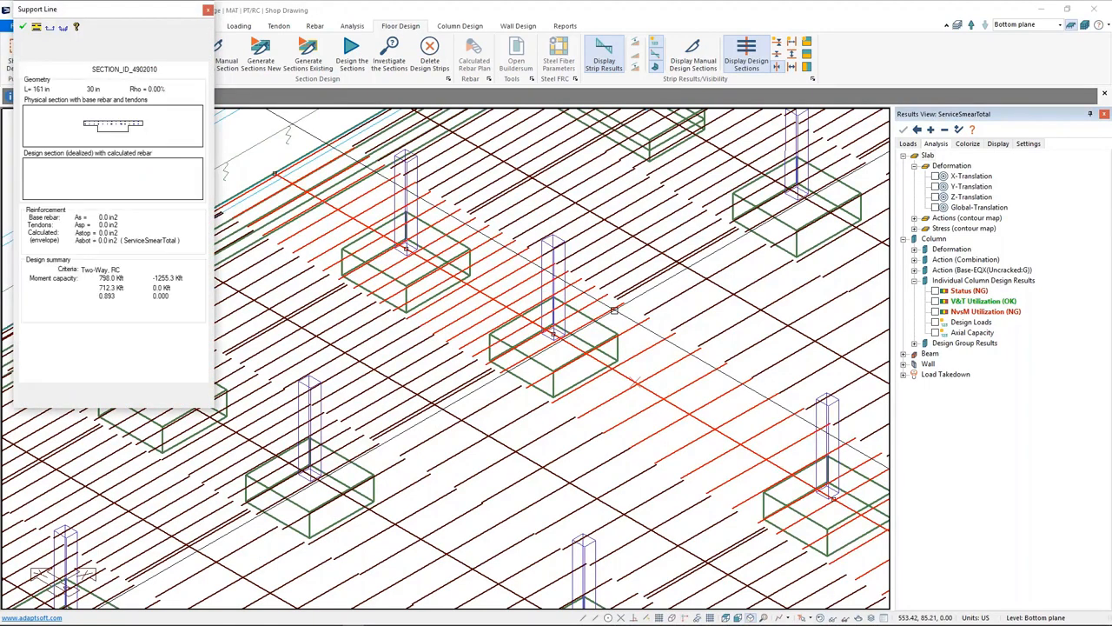
left_click_drag(108, 13, 530, 168)
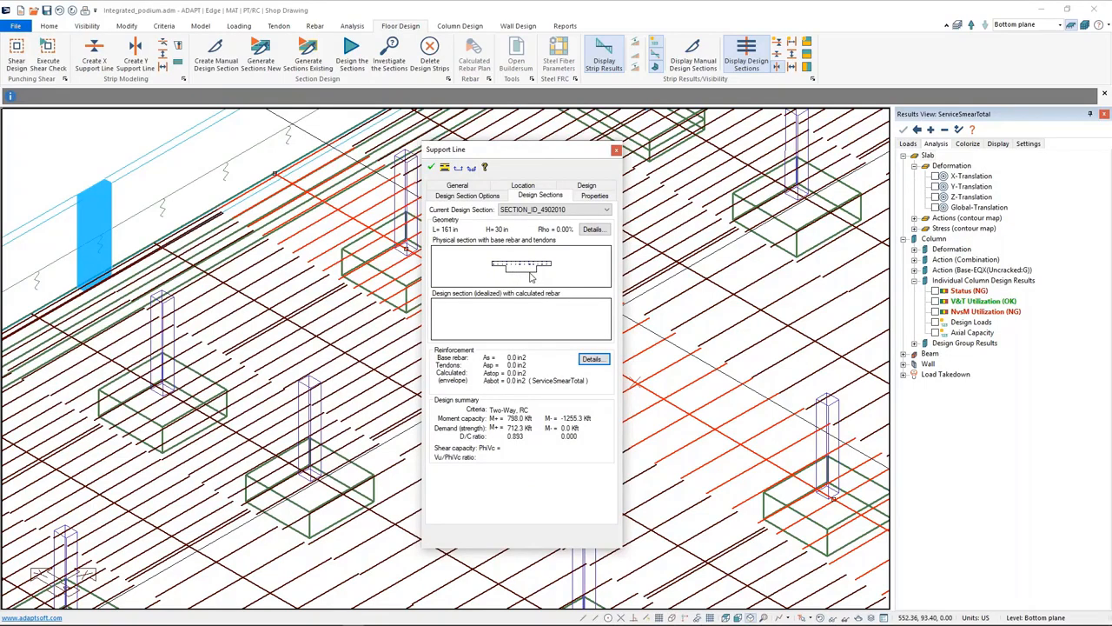
left_click(616, 152)
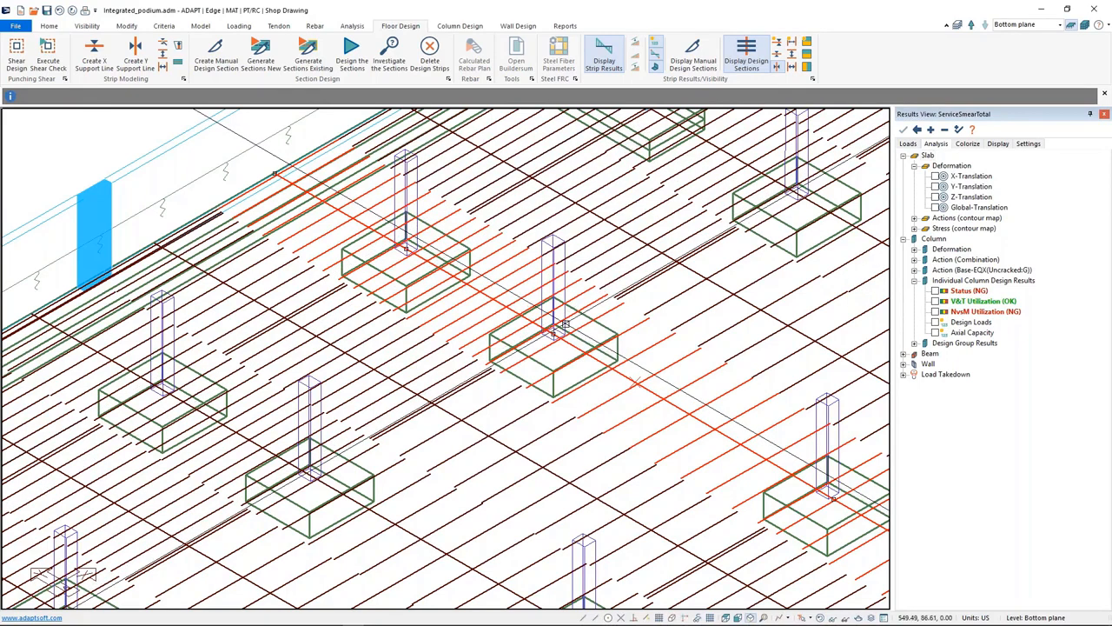
left_click(353, 624)
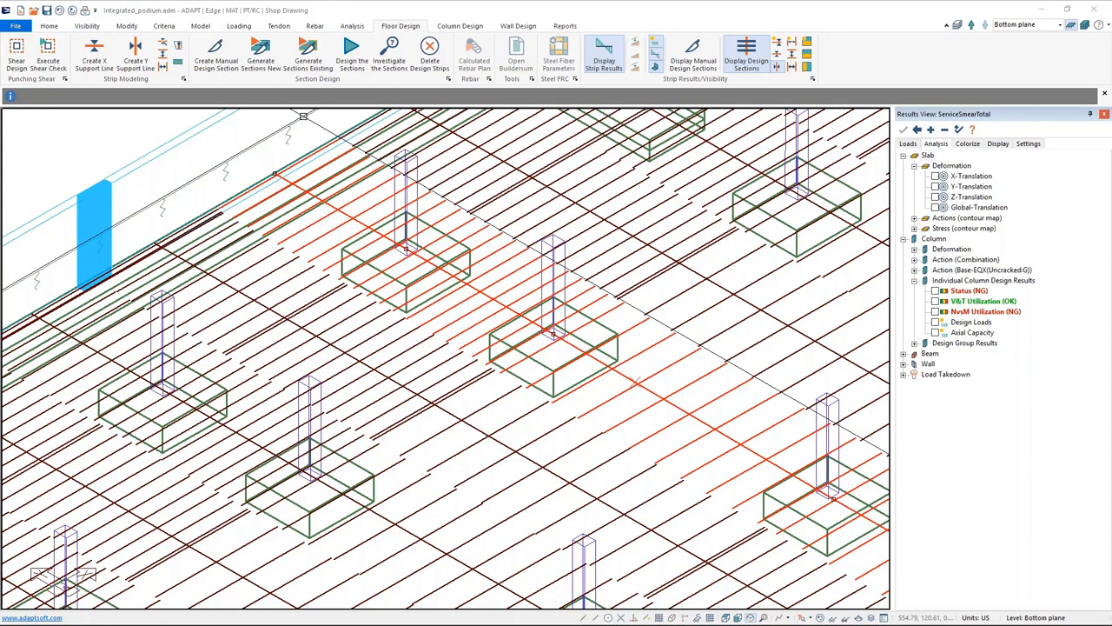
Deselect the support line and restore the default display to hide the support lines and design sections
middle_click_drag(610, 323, 595, 280)
scroll(595, 280, "down", 10)
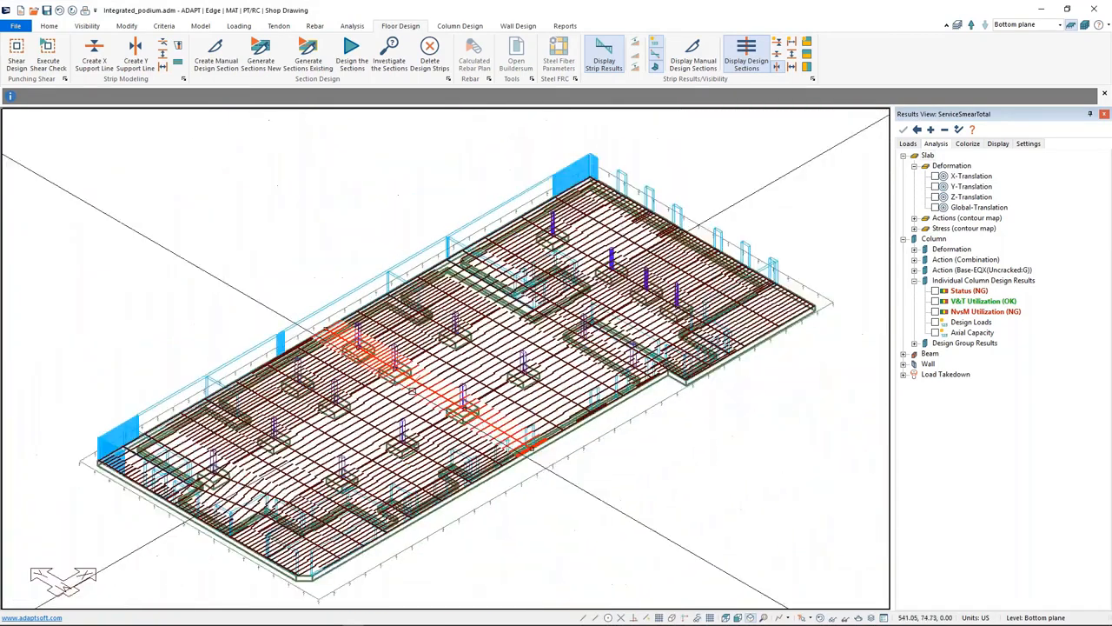
middle_click_drag(412, 391, 398, 386)
left_click(731, 170)
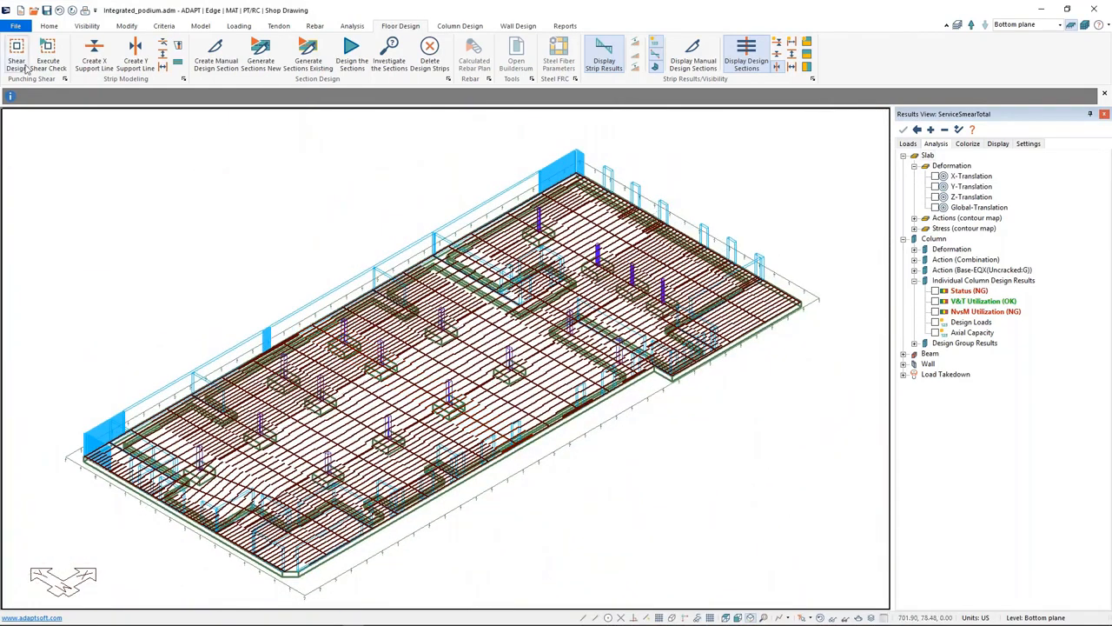
left_click(87, 25)
scroll(649, 344, "up", 2)
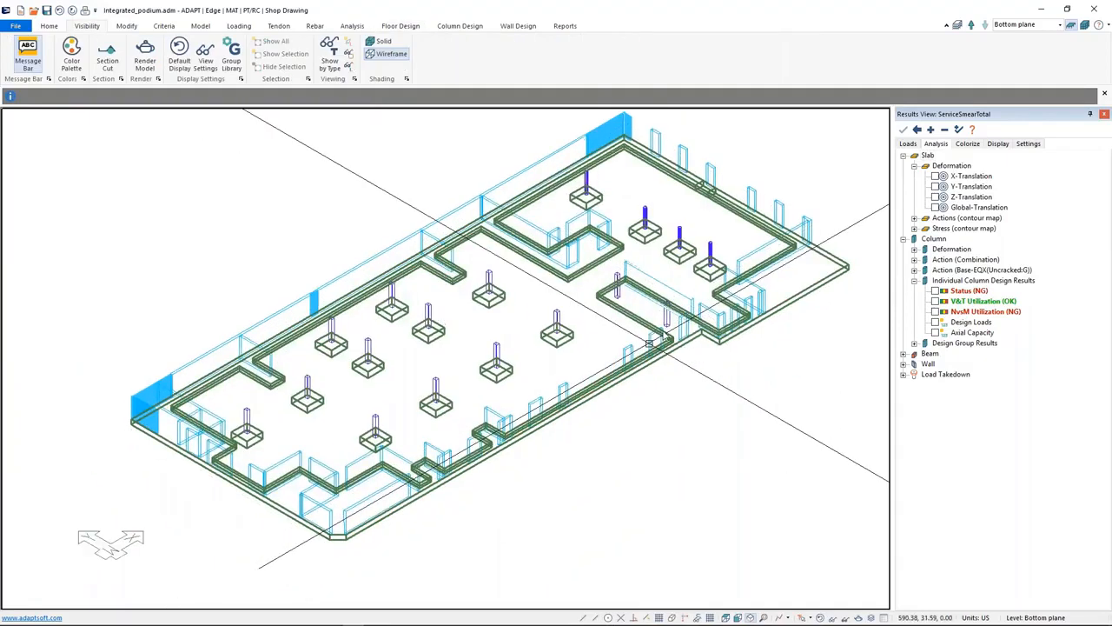
middle_click_drag(590, 368, 614, 344)
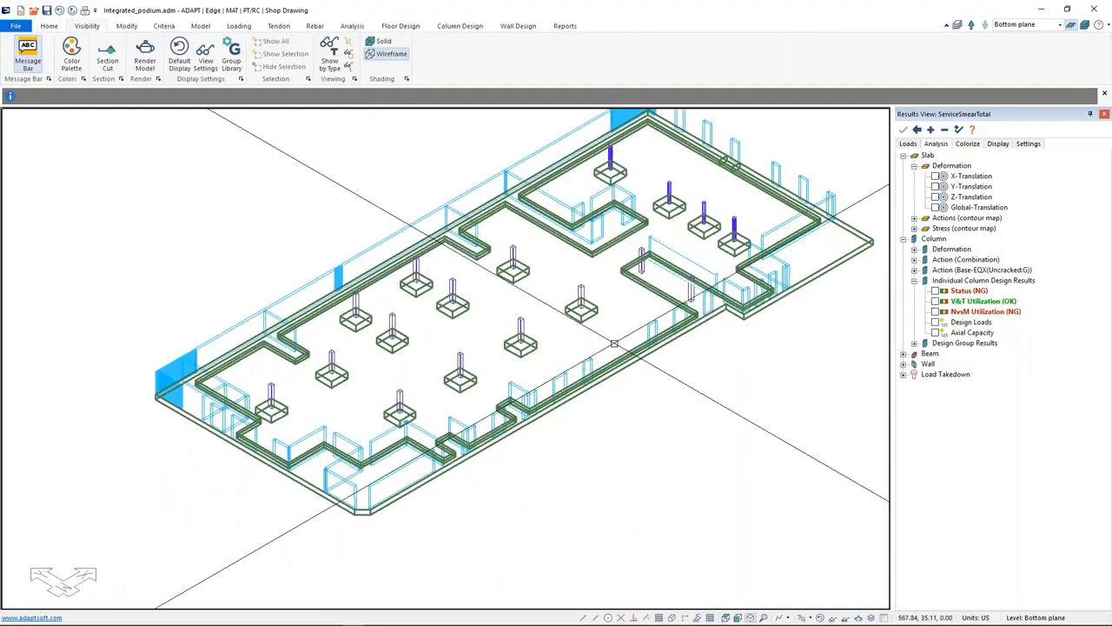
Display the wall axial force from the combination actions for the ServiceSmearTotal load combination
scroll(615, 344, "up", 3)
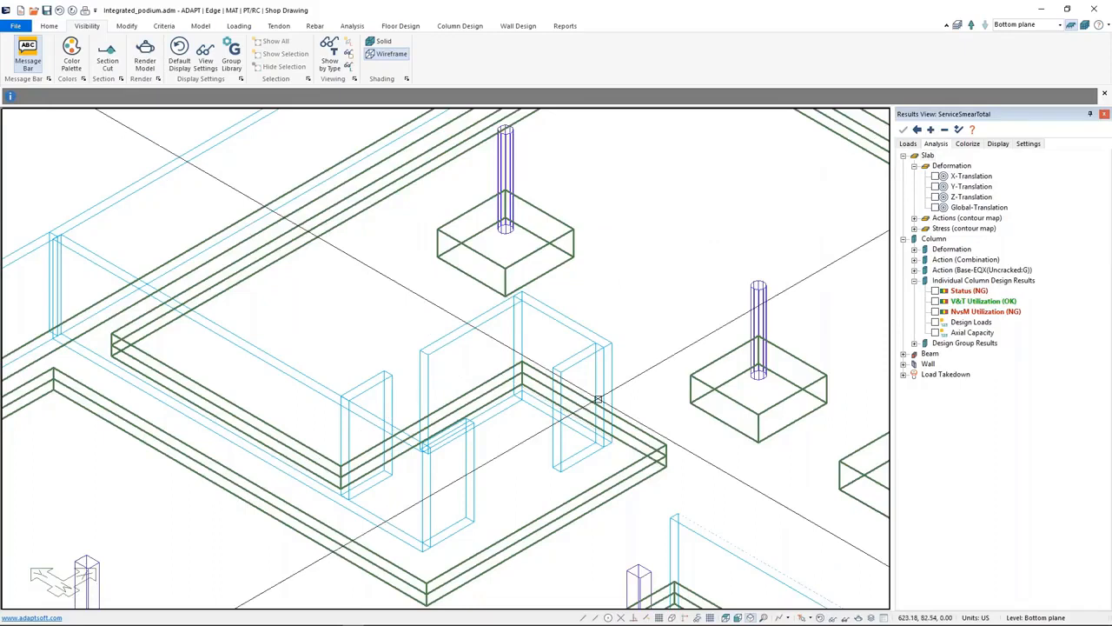
left_click(908, 144)
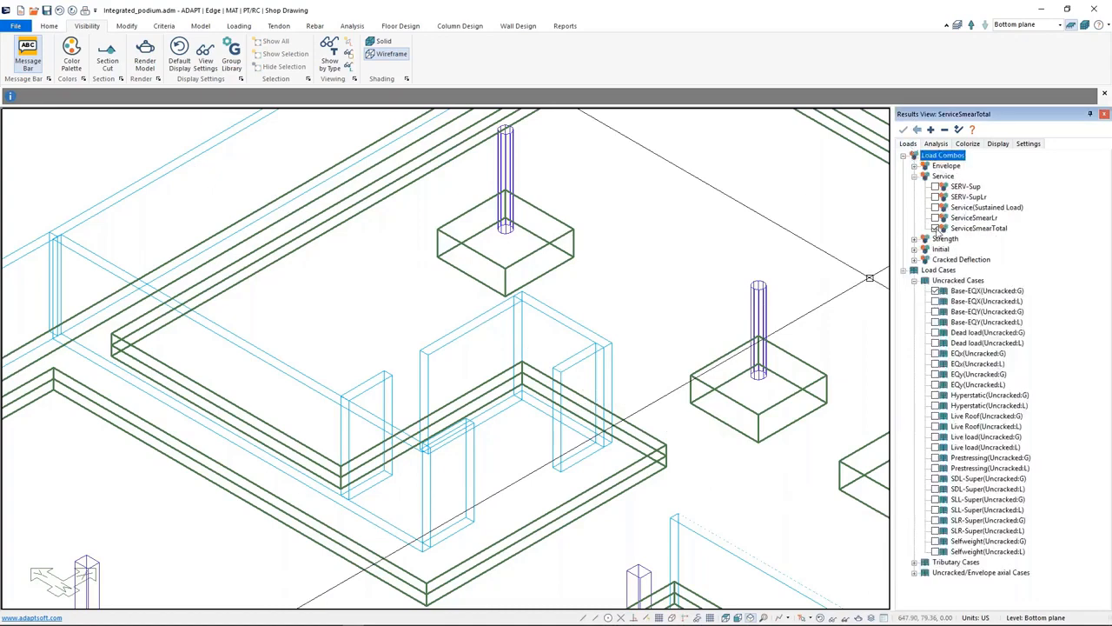
left_click(939, 145)
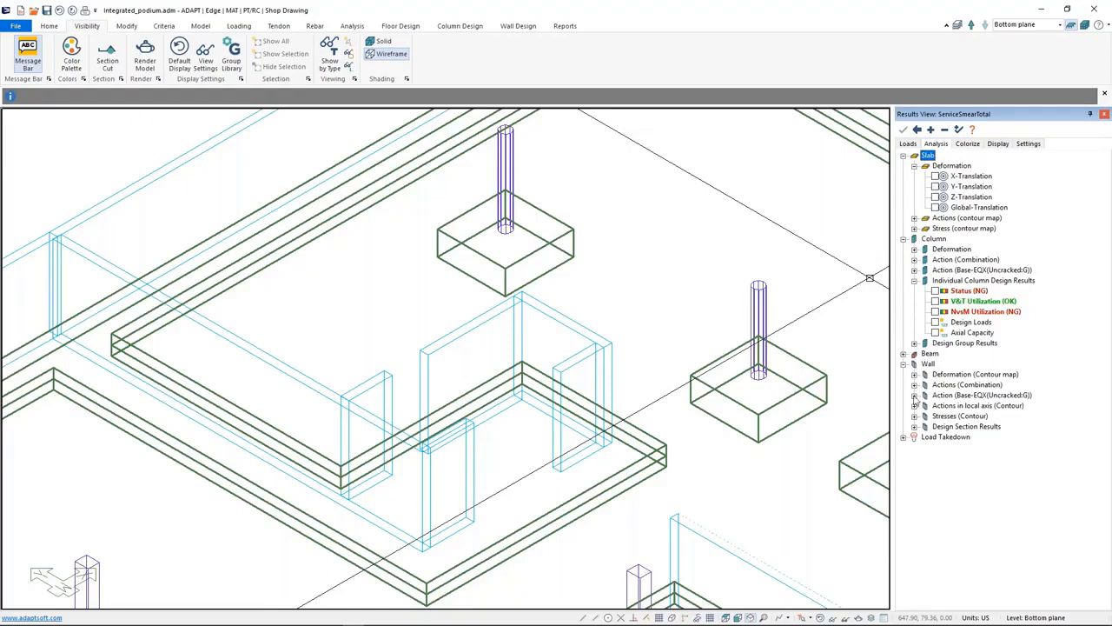
left_click(914, 385)
left_click(935, 395)
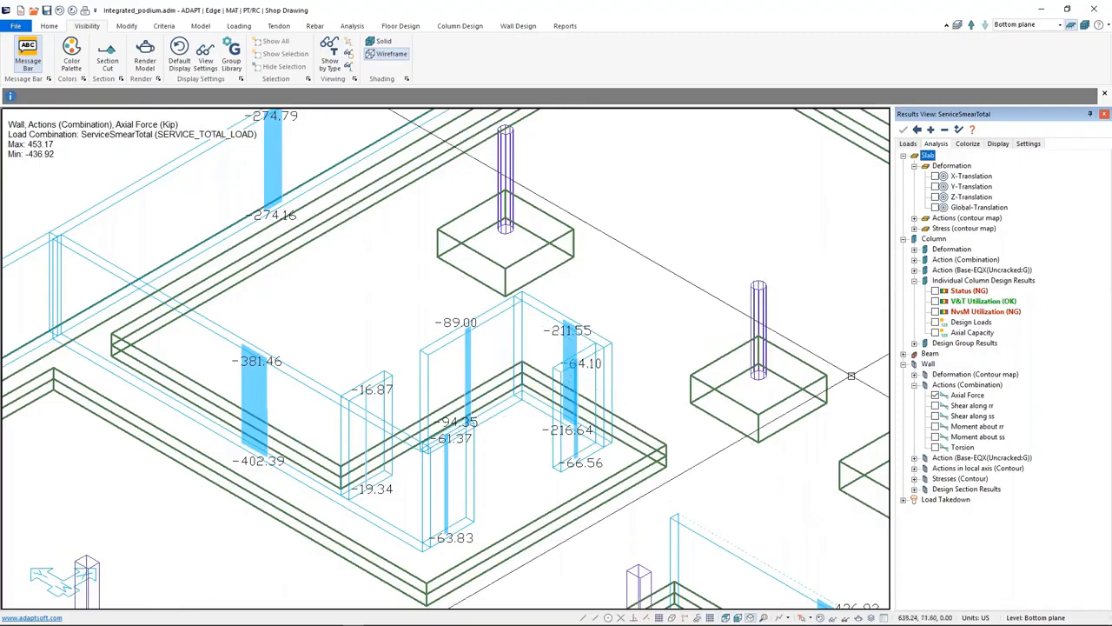
Examine the axial forces of the core walls, picking two adjoining walls in turn and clearing the selection
scroll(545, 378, "up", 2)
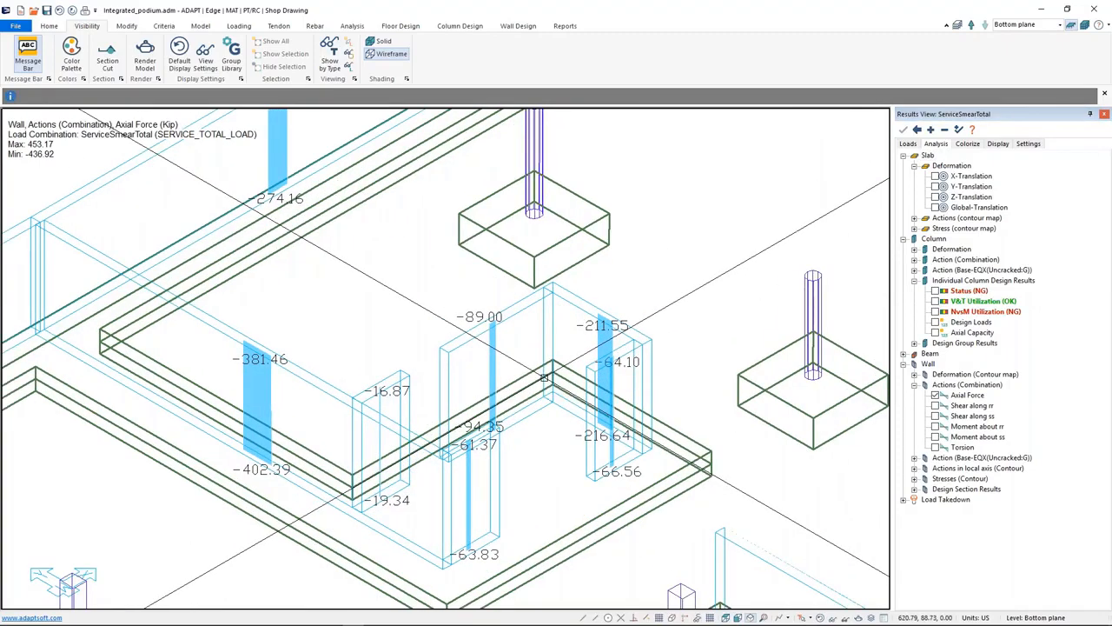
scroll(545, 378, "up", 2)
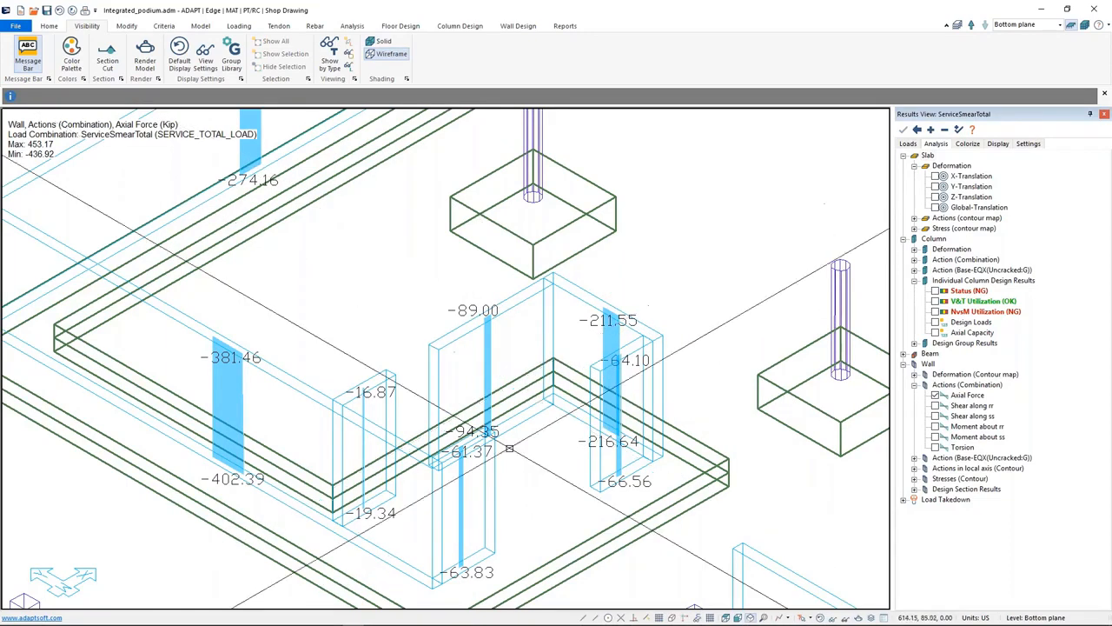
scroll(508, 391, "down", 2)
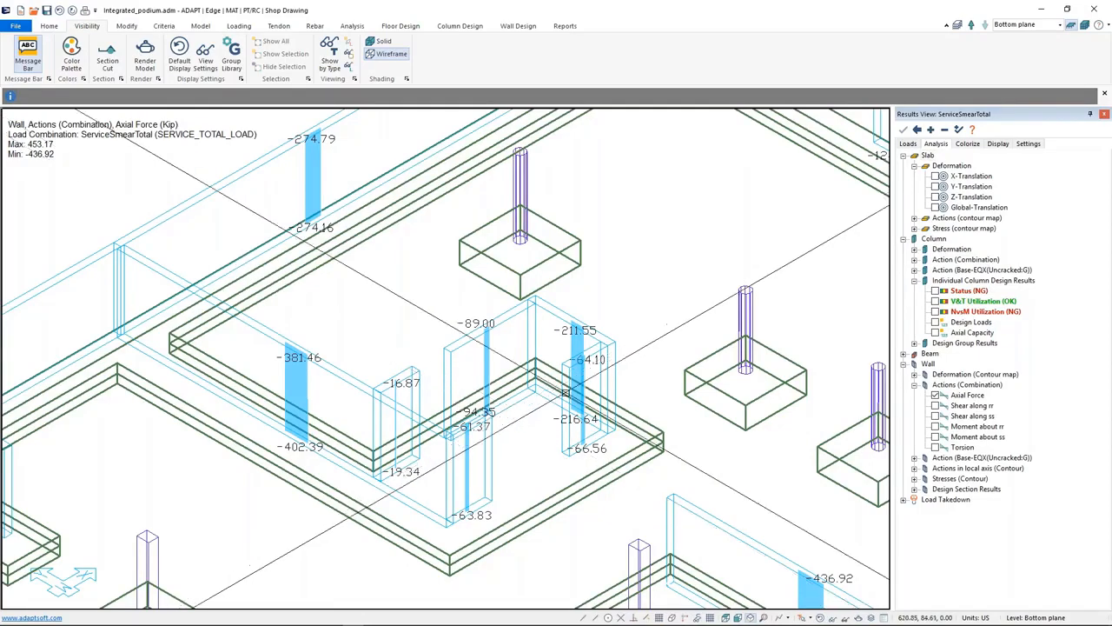
left_click(518, 315)
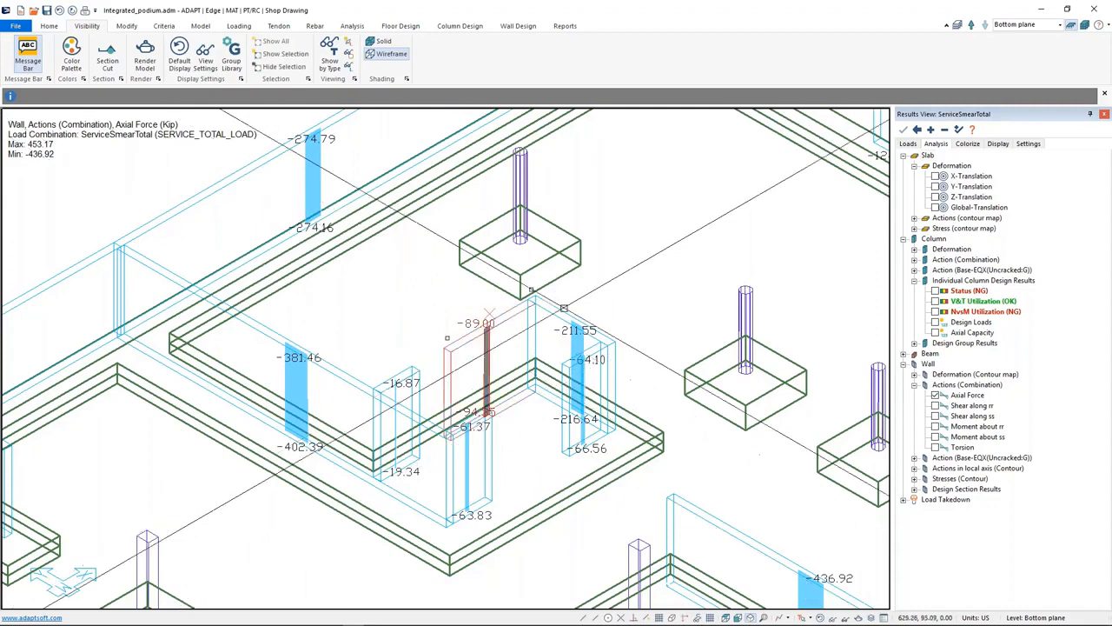
left_click(578, 334)
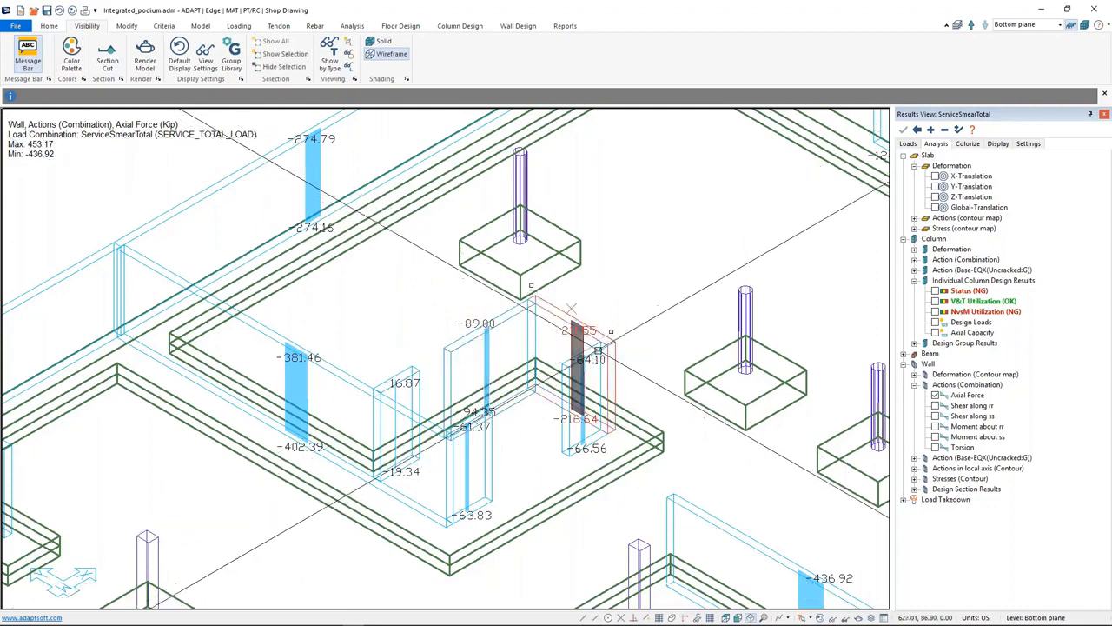
key("Escape")
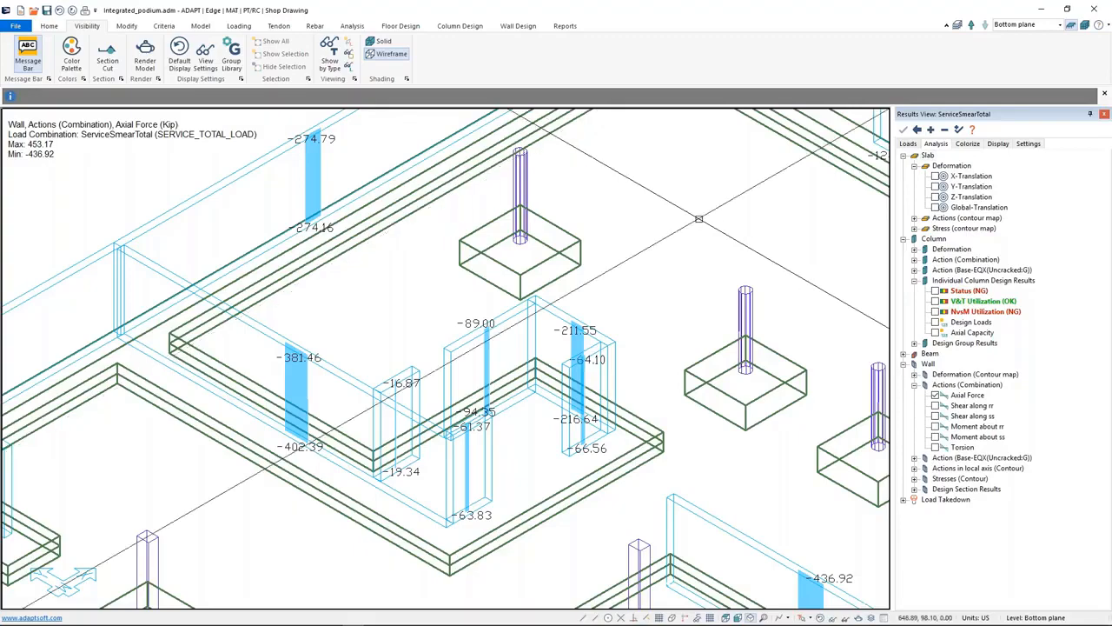
Open the load combinations and enlarge the dialog to show the complete list
scroll(580, 302, "down", 3)
scroll(583, 301, "down", 5)
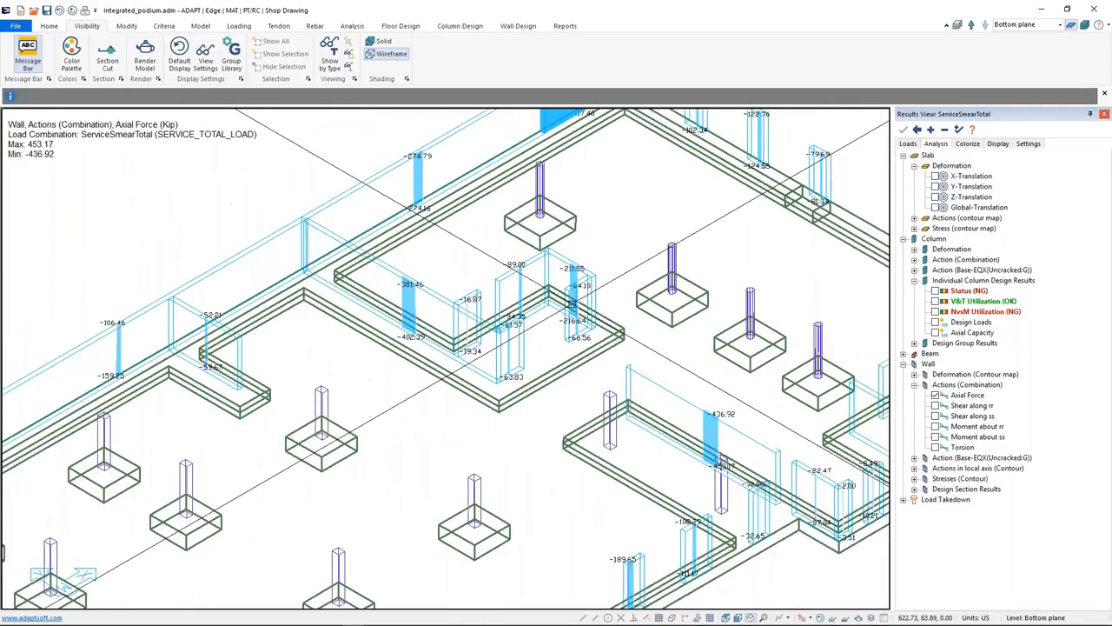
middle_click_drag(640, 389, 588, 392)
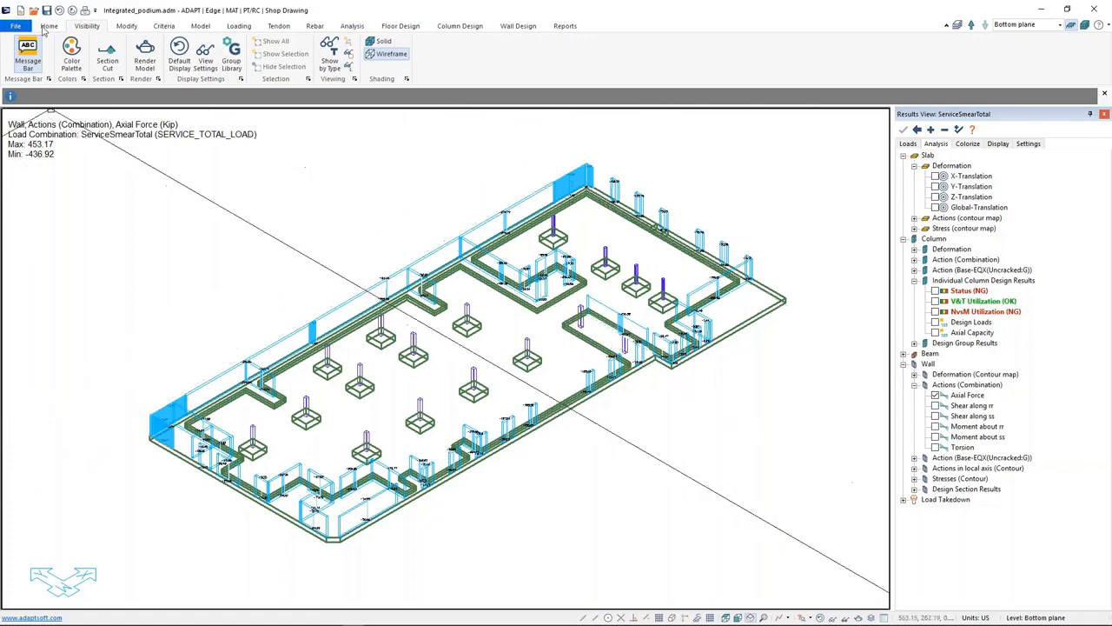
left_click(238, 26)
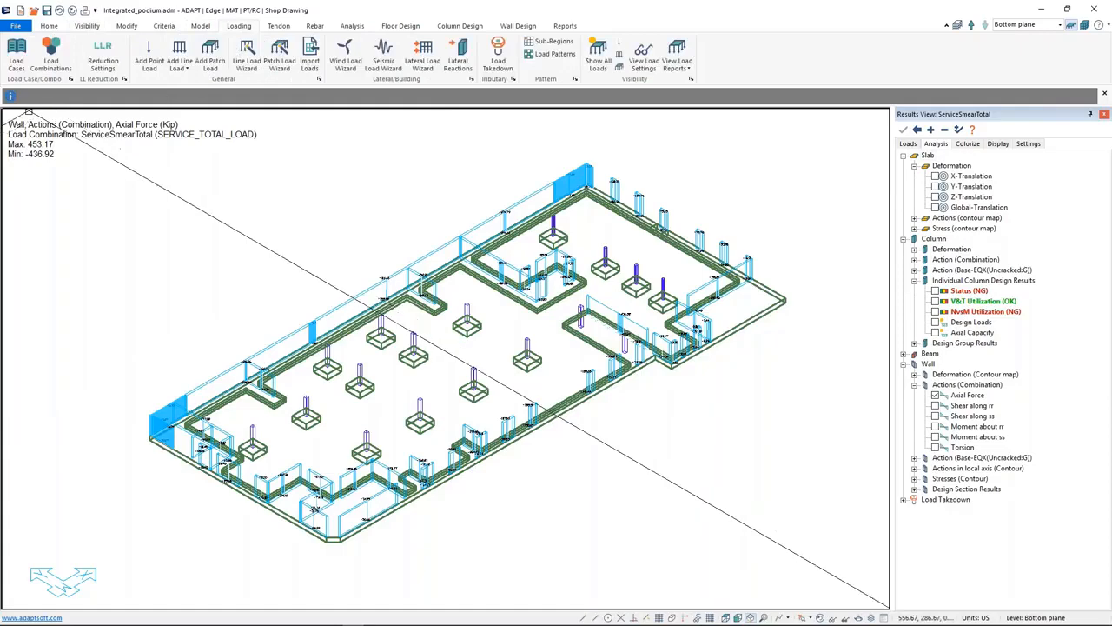
left_click(45, 59)
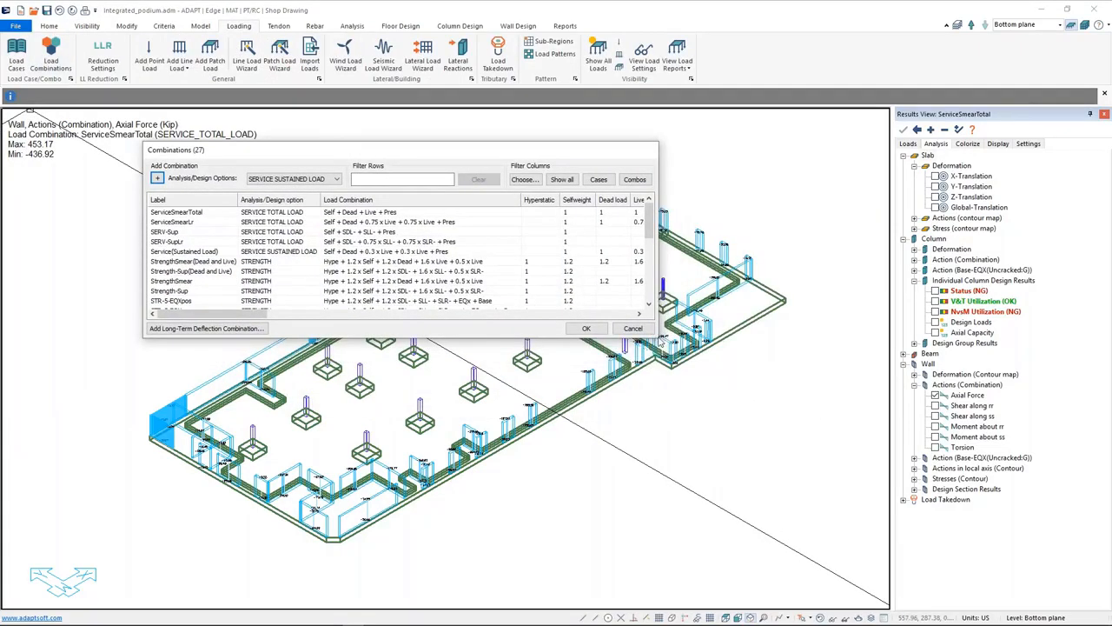
left_click_drag(659, 335, 722, 455)
left_click_drag(719, 338, 853, 544)
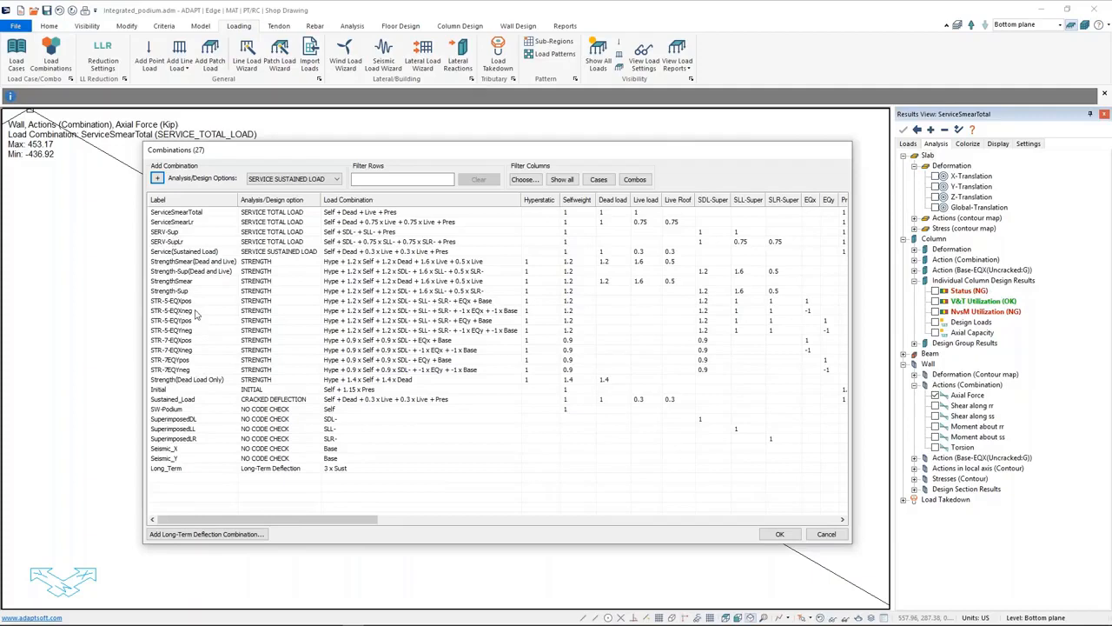
Compare the load factors of the ServiceSmearTotal and SERV-Sup combinations, and close the combinations without changes
left_click(184, 223)
left_click(199, 213)
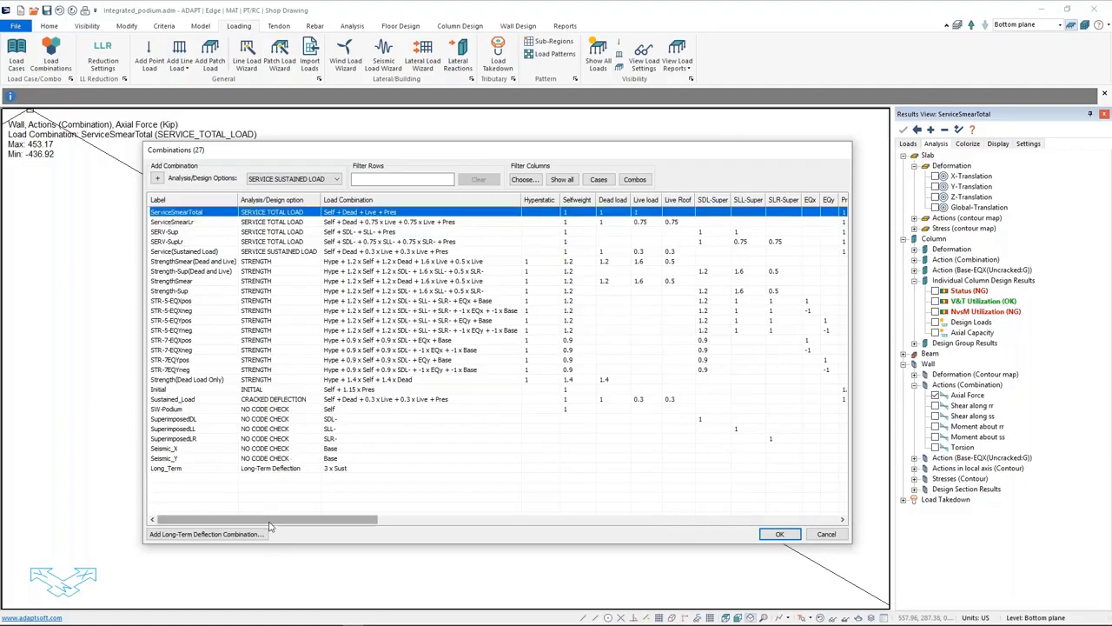
mouse_move(277, 524)
left_mouse_down()
mouse_move(318, 521)
mouse_move(275, 521)
left_mouse_up()
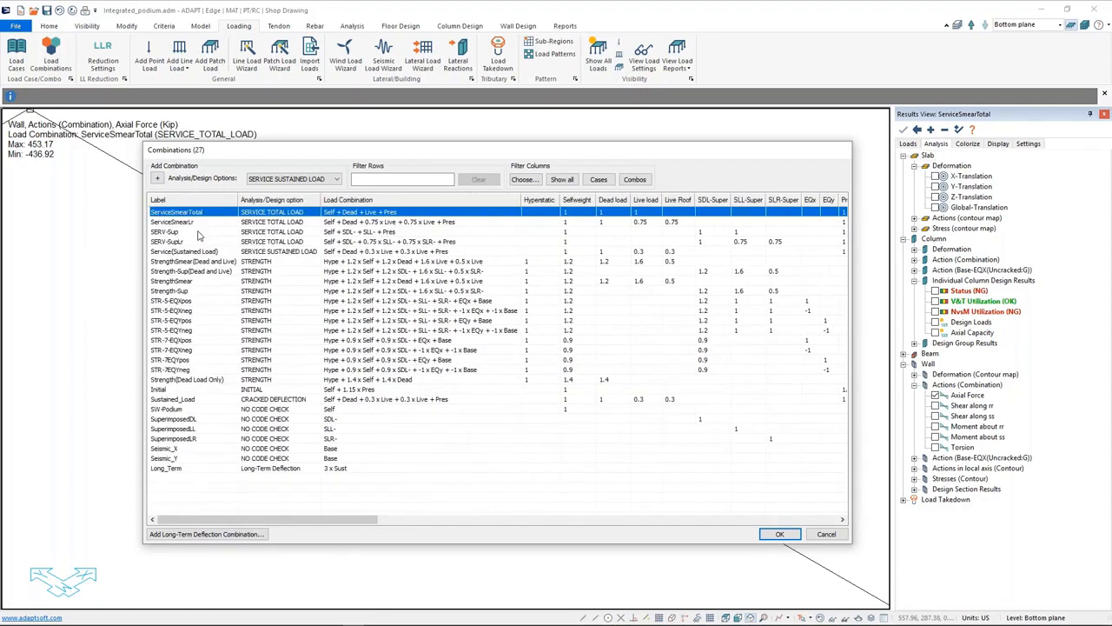
left_click(198, 232)
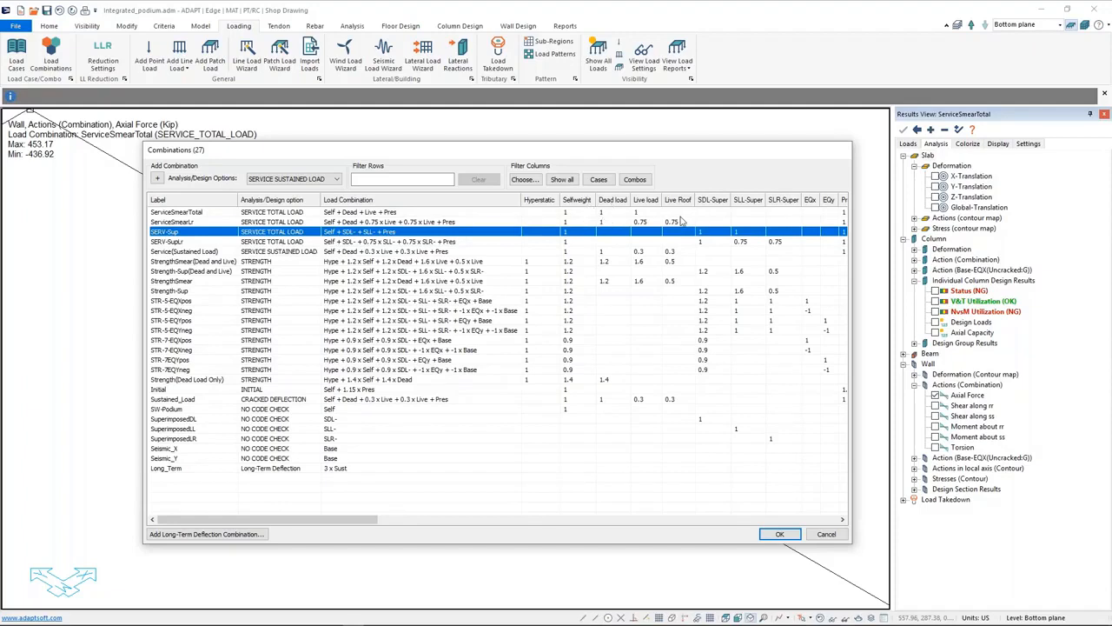
left_click(439, 240)
left_click(454, 232)
left_click(711, 241)
left_click(709, 232)
left_click_drag(641, 157, 615, 170)
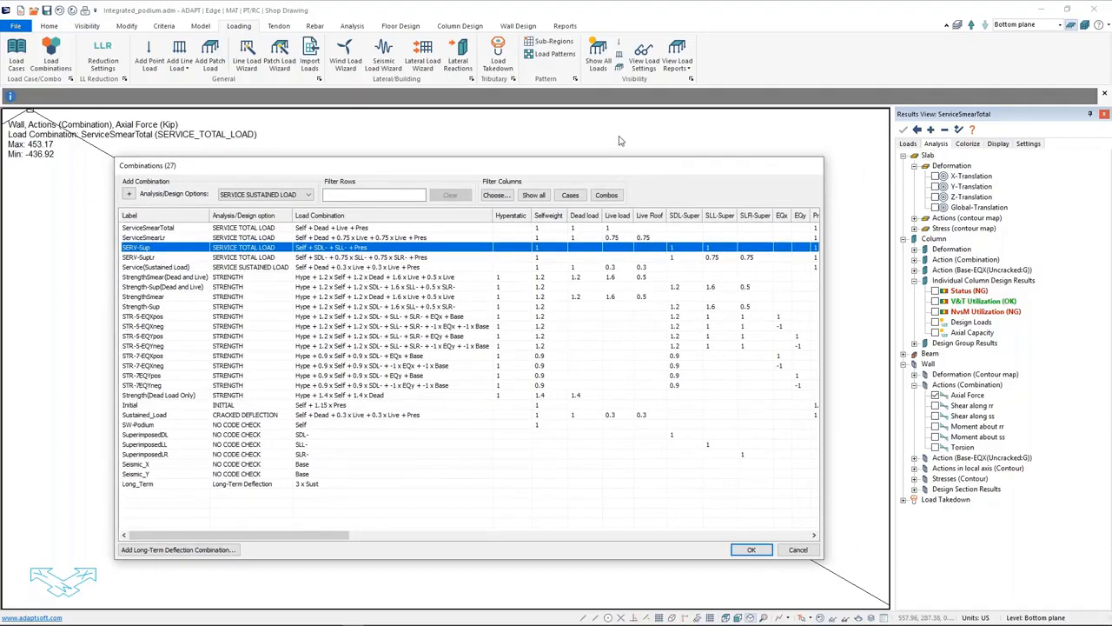
left_click(796, 551)
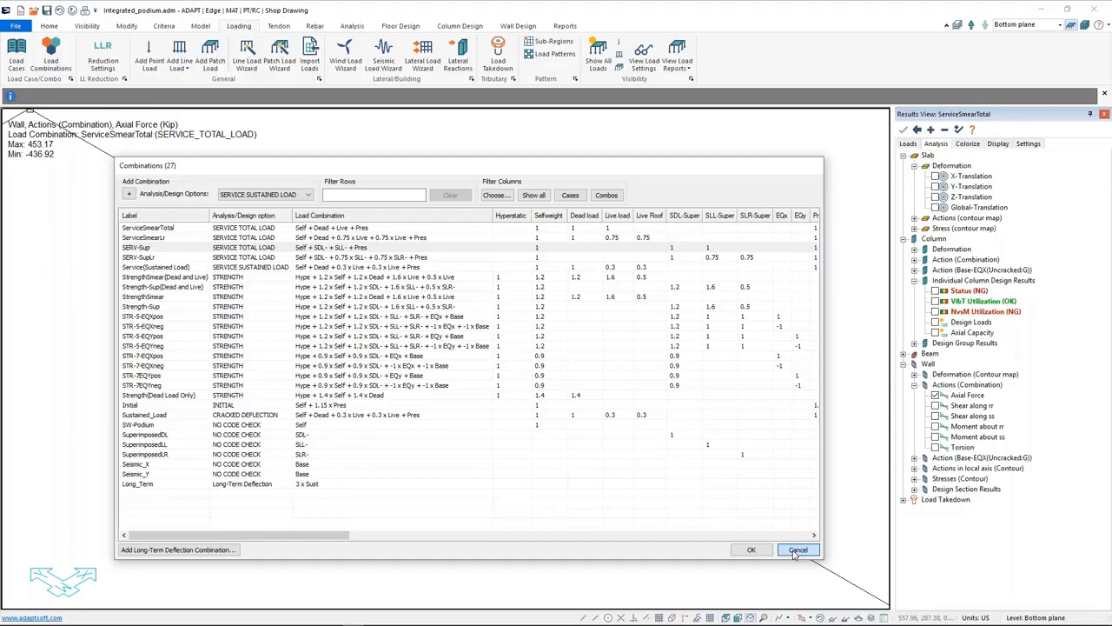
left_click(796, 550)
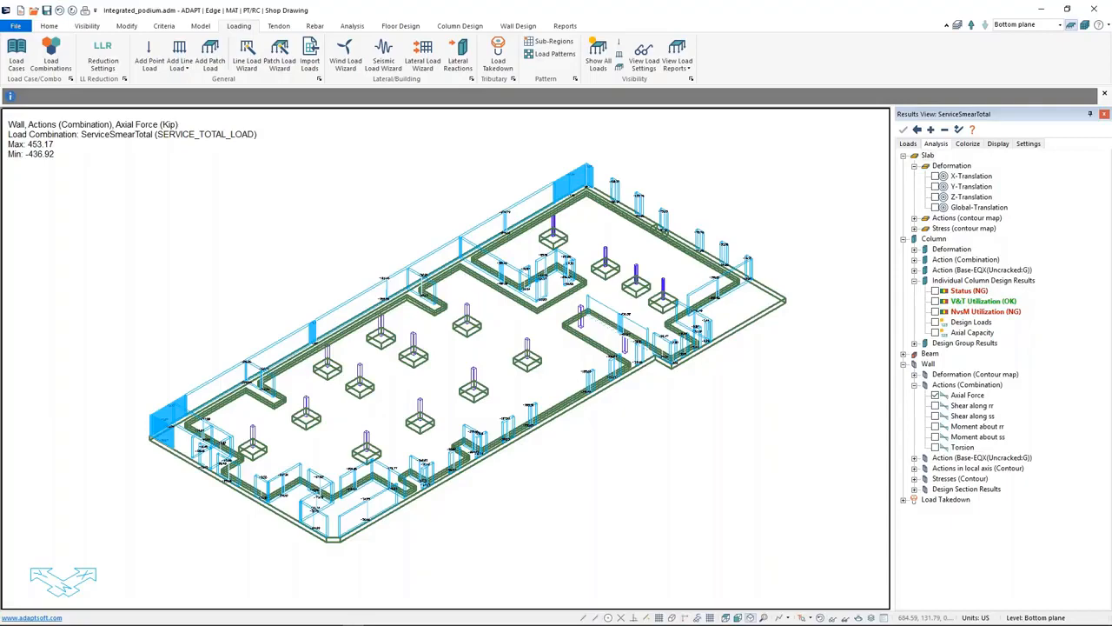
Add a new column section type named Irregular column to the Type Manager library
middle_click_drag(471, 308, 537, 289)
scroll(538, 289, "up", 3)
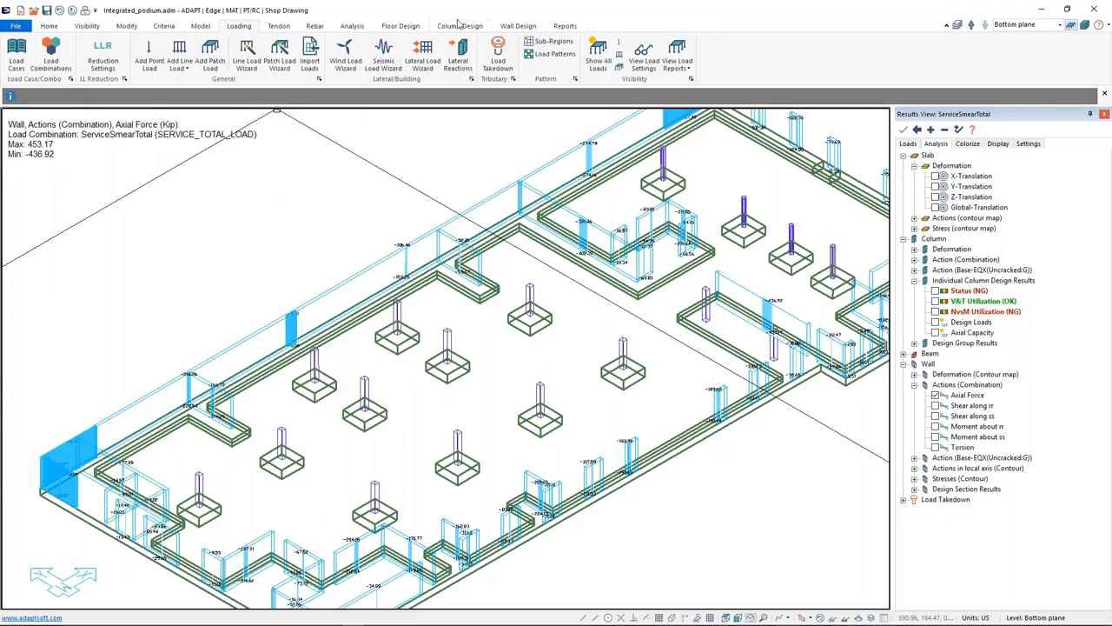
left_click(460, 25)
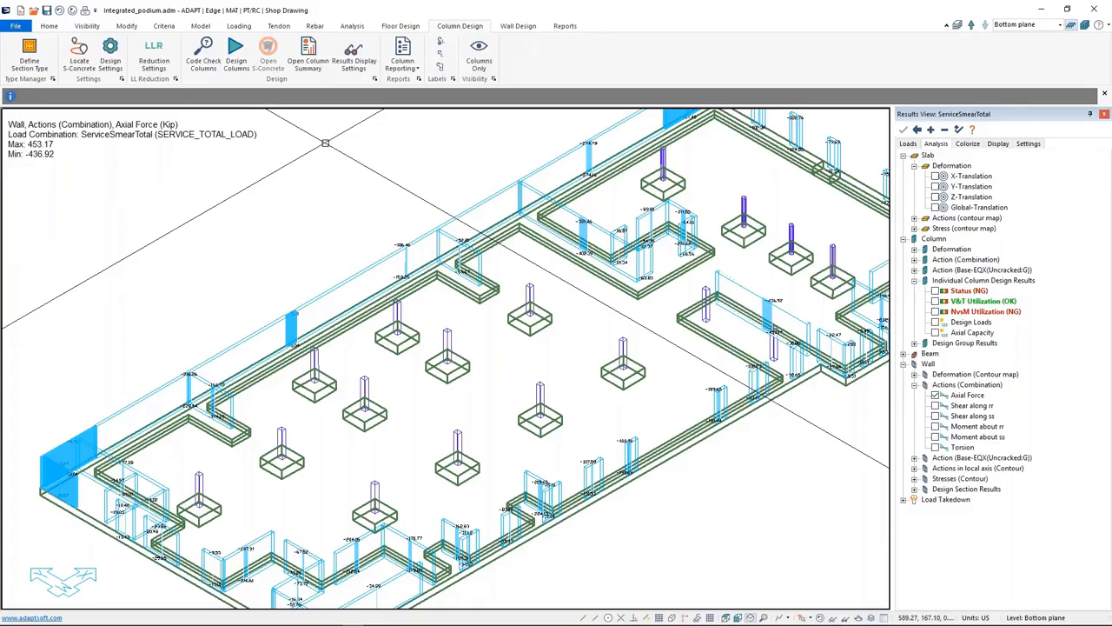
left_click(29, 54)
right_click(310, 200)
left_click(327, 233)
left_click(340, 189)
type("Irregular column")
key("Return")
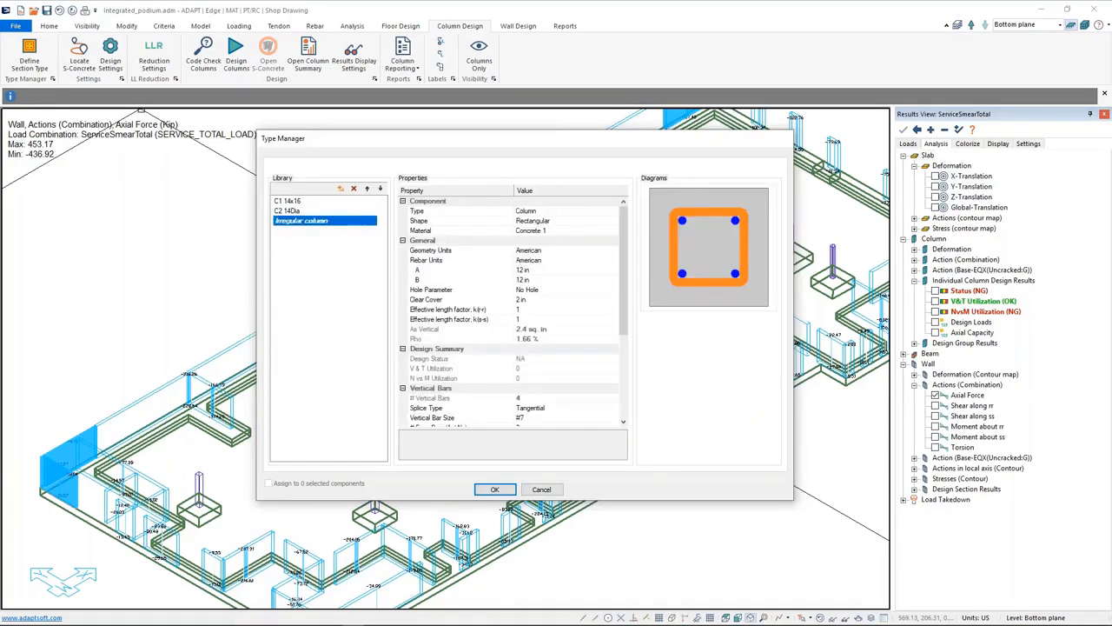
Set the Irregular column's shape to Generic, check its available materials and section properties, and discard the new type
left_click(570, 220)
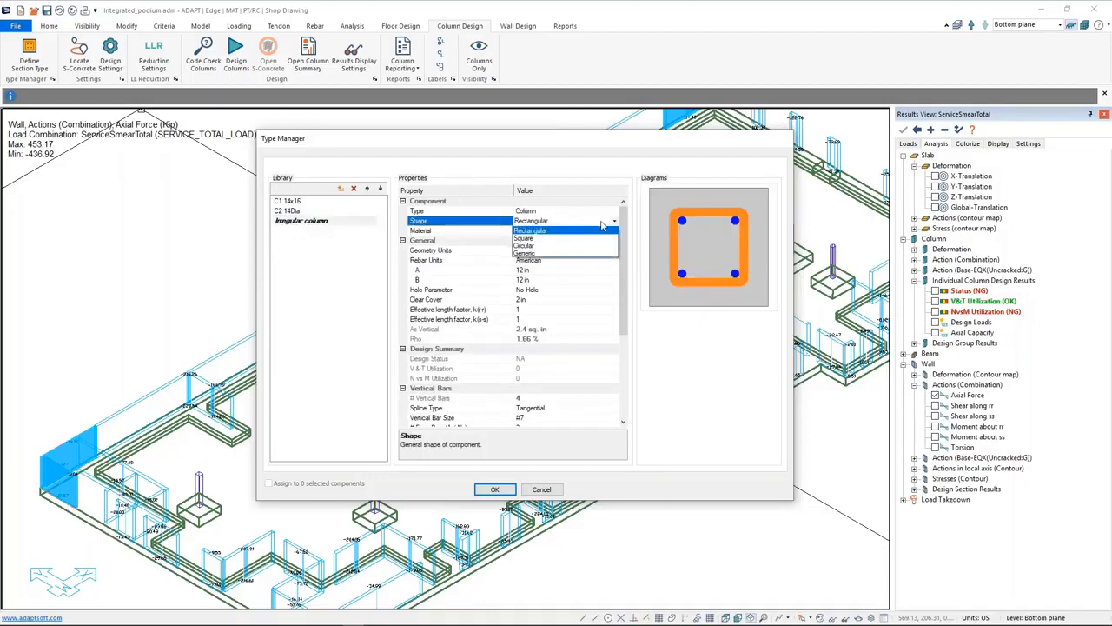
left_click(546, 253)
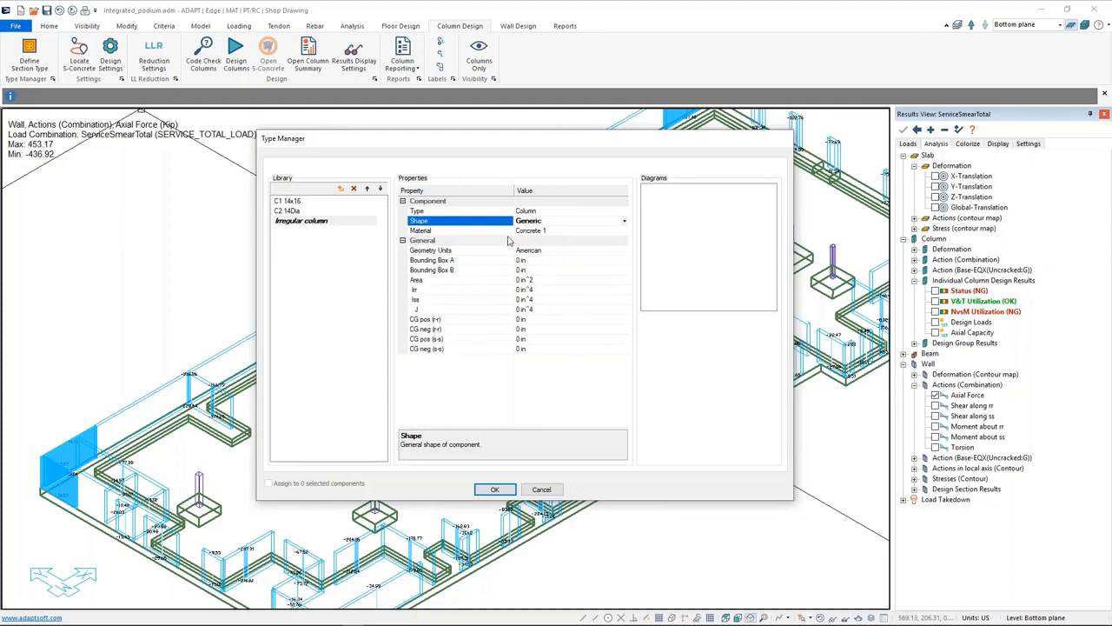
left_click_drag(565, 145, 566, 140)
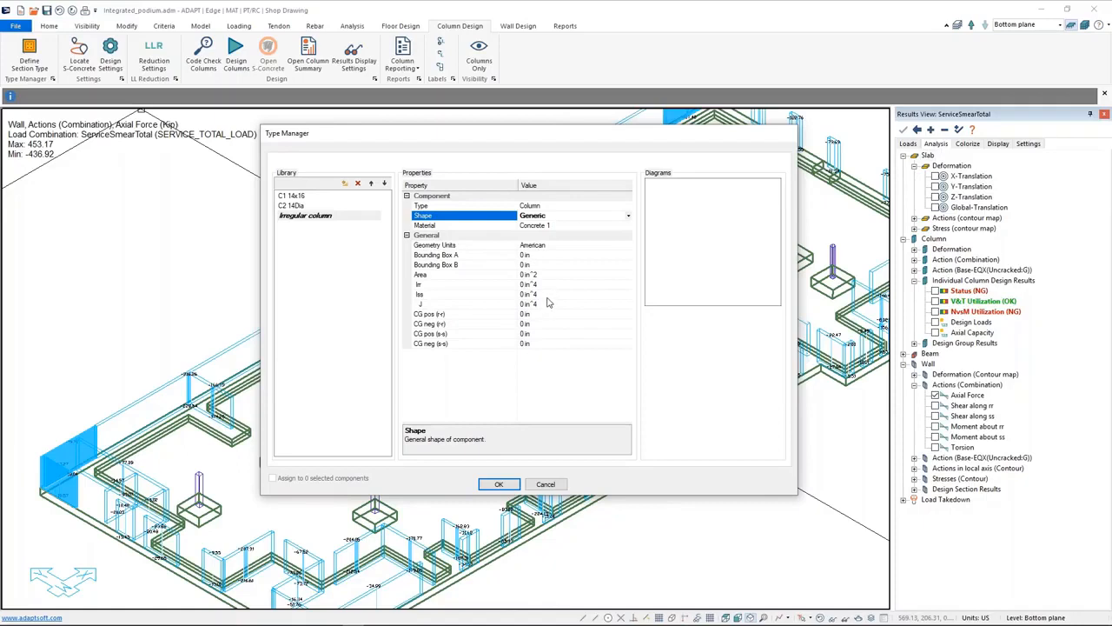
left_click(629, 226)
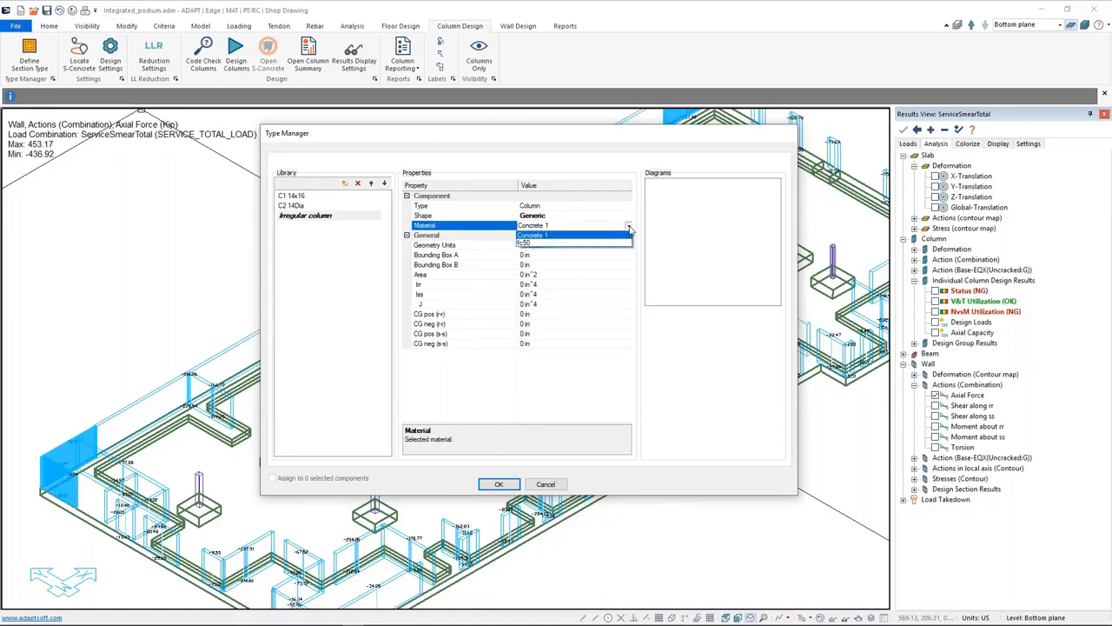
left_click(629, 228)
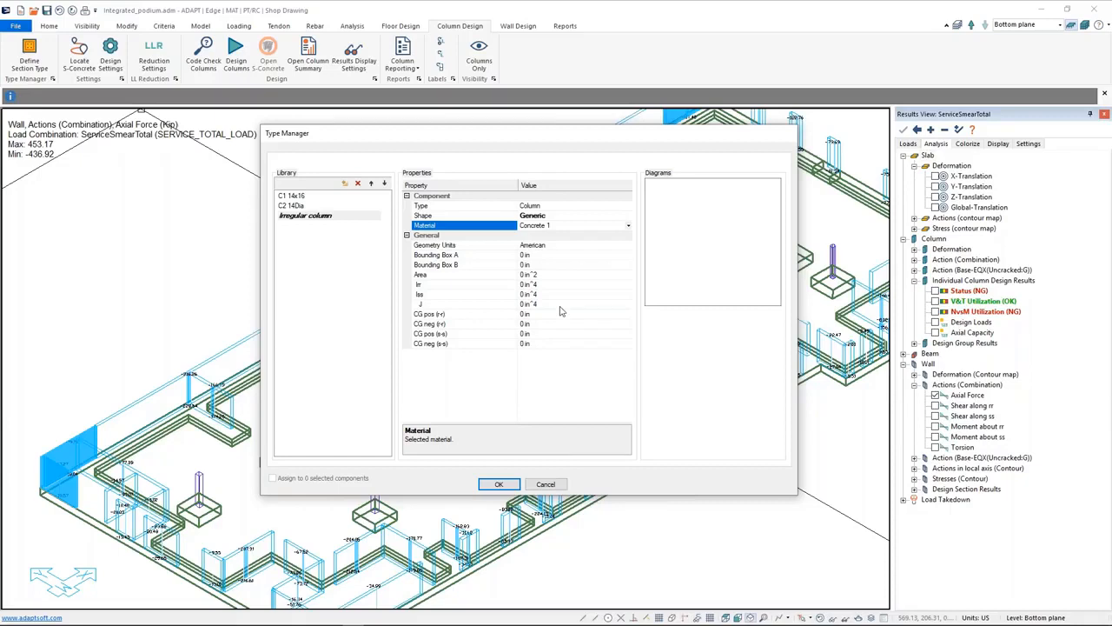
left_click(545, 484)
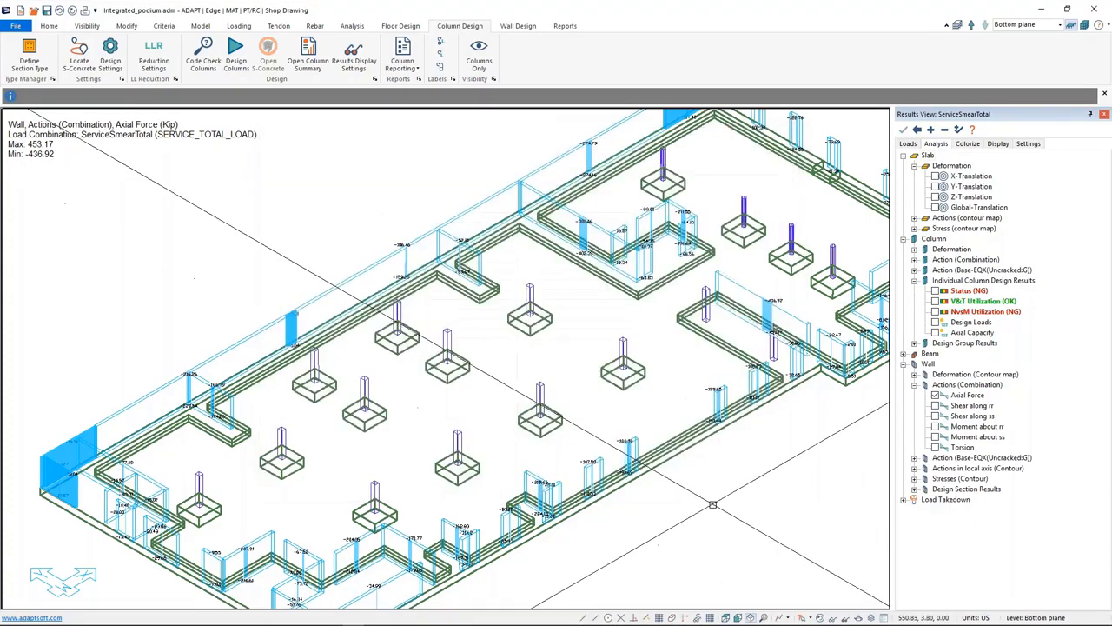
Try including load takedown in the global analysis results of the analysis options, and cancel without running the analysis
scroll(713, 504, "down", 1)
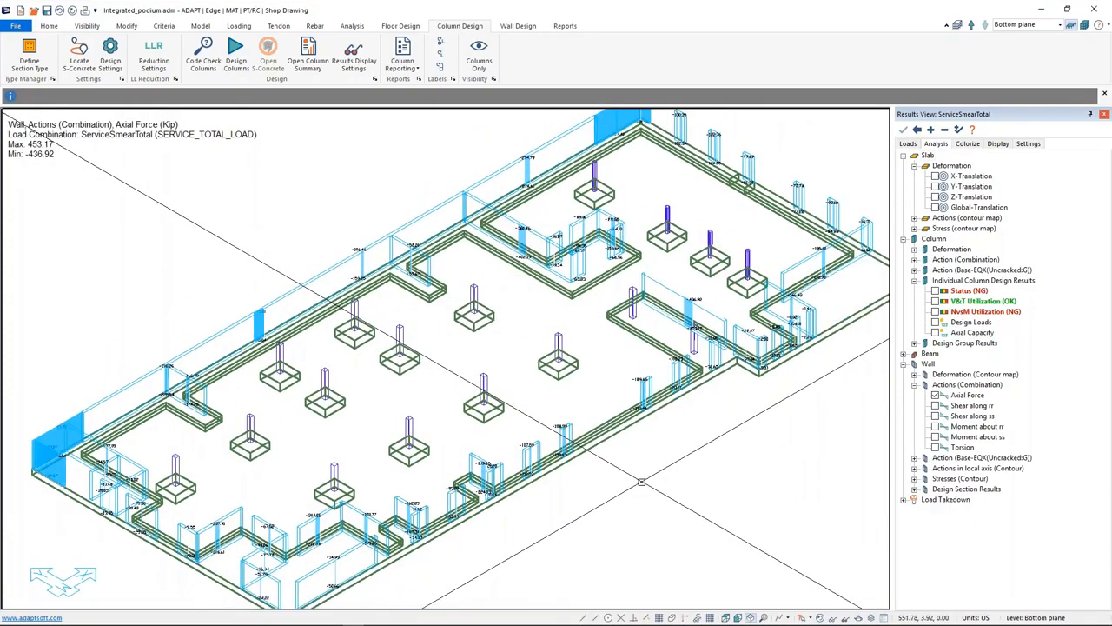
scroll(641, 481, "down", 1)
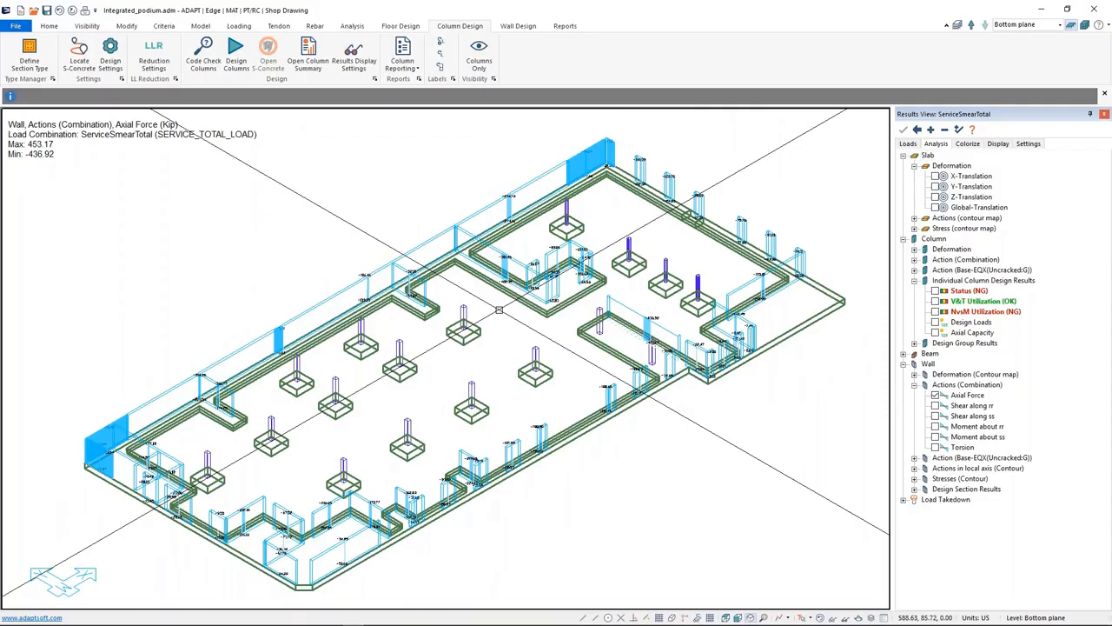
left_click(352, 25)
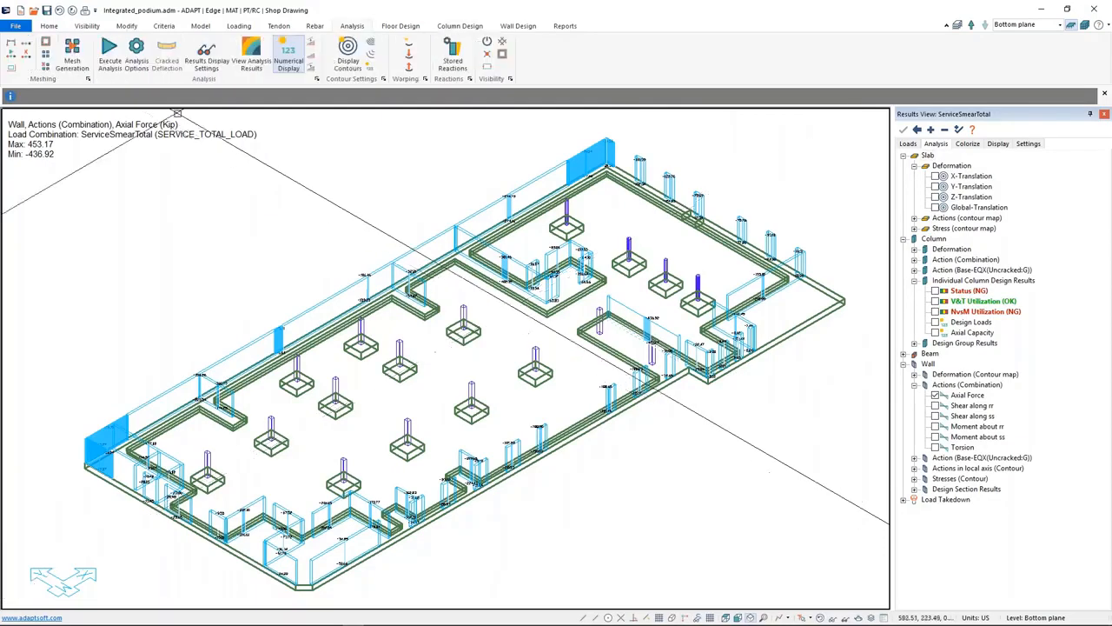
left_click(126, 64)
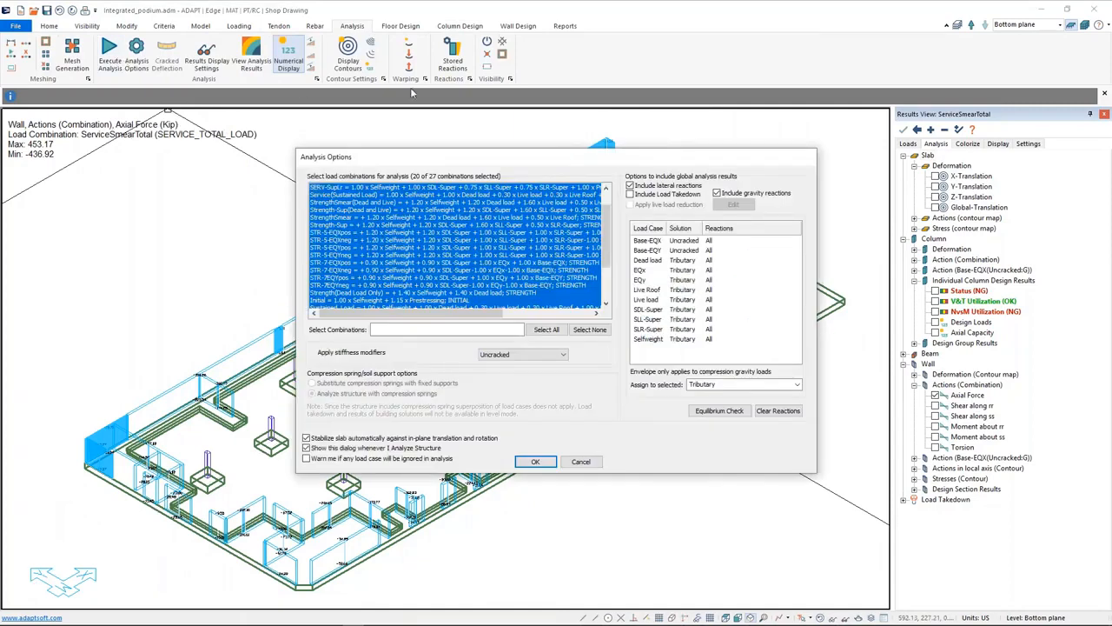
left_click_drag(577, 154, 609, 125)
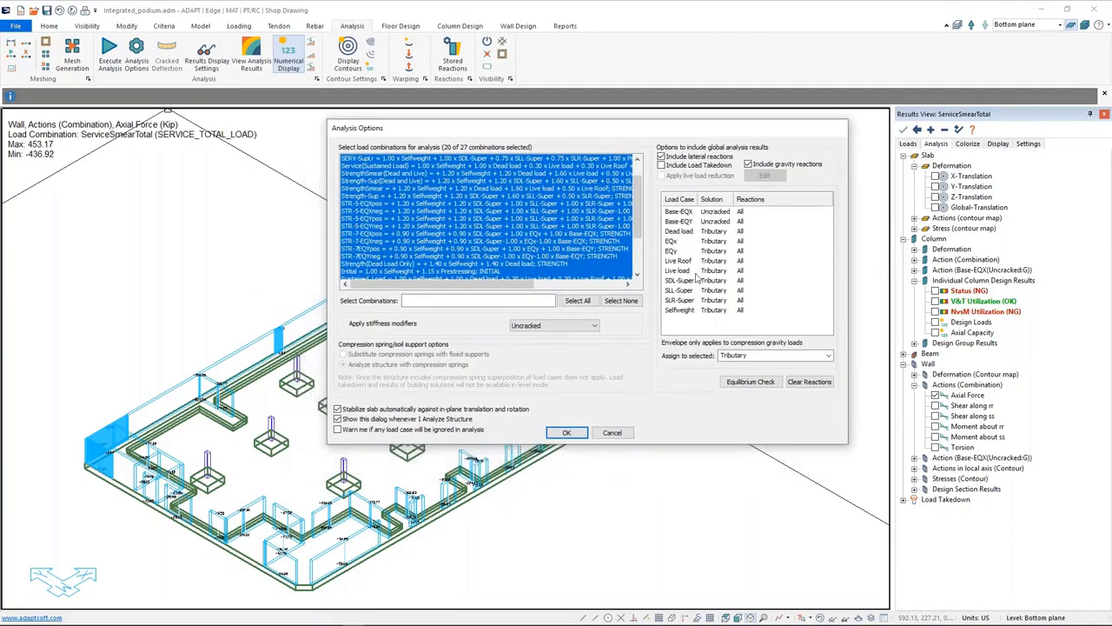
left_click(662, 166)
left_click_drag(664, 131, 640, 138)
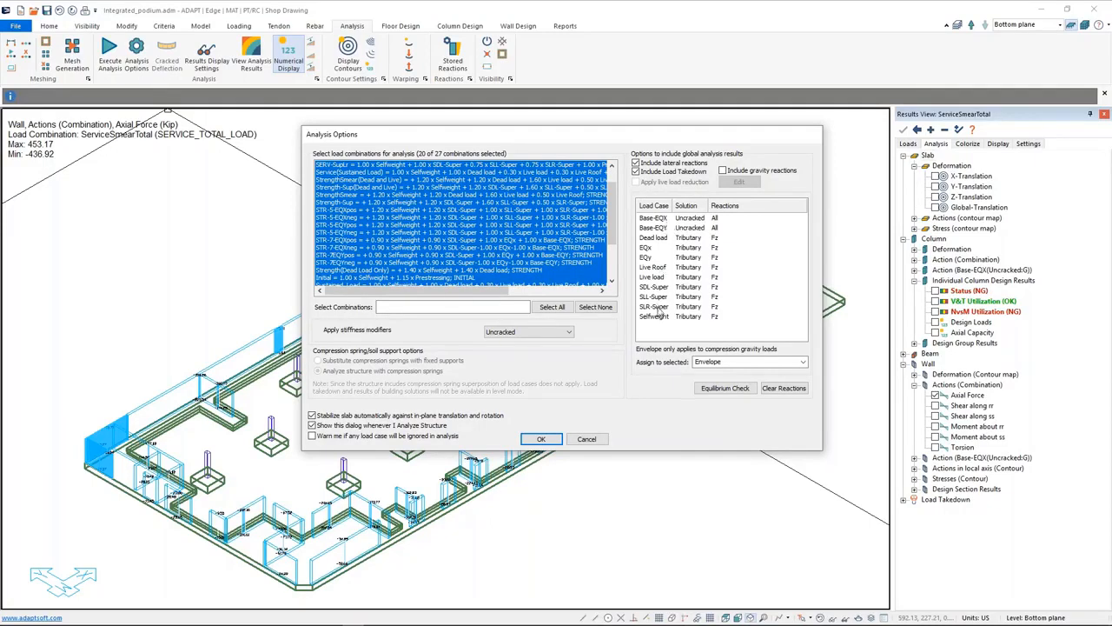
left_click(588, 439)
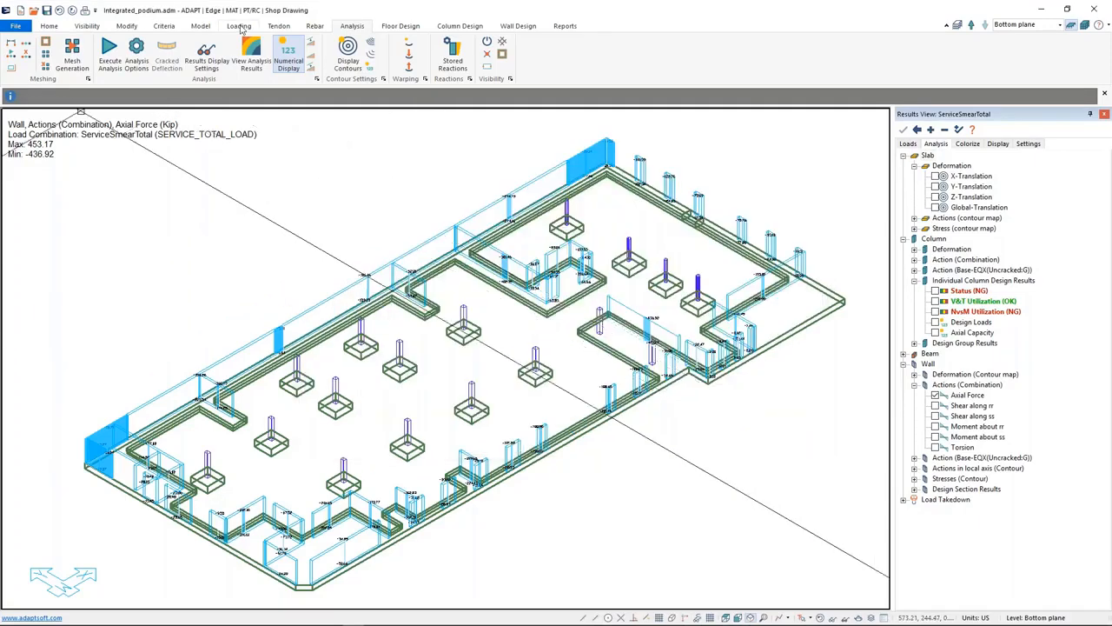
Mark the Live load case as reducible in the load case library
left_click(239, 26)
left_click(17, 54)
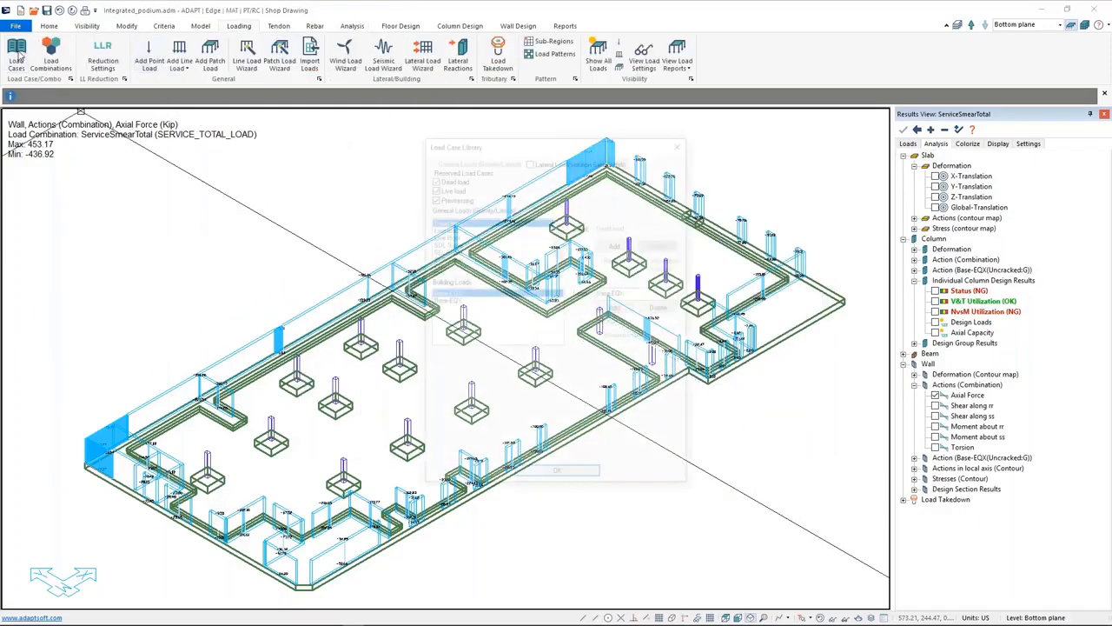
left_click_drag(560, 237, 560, 253)
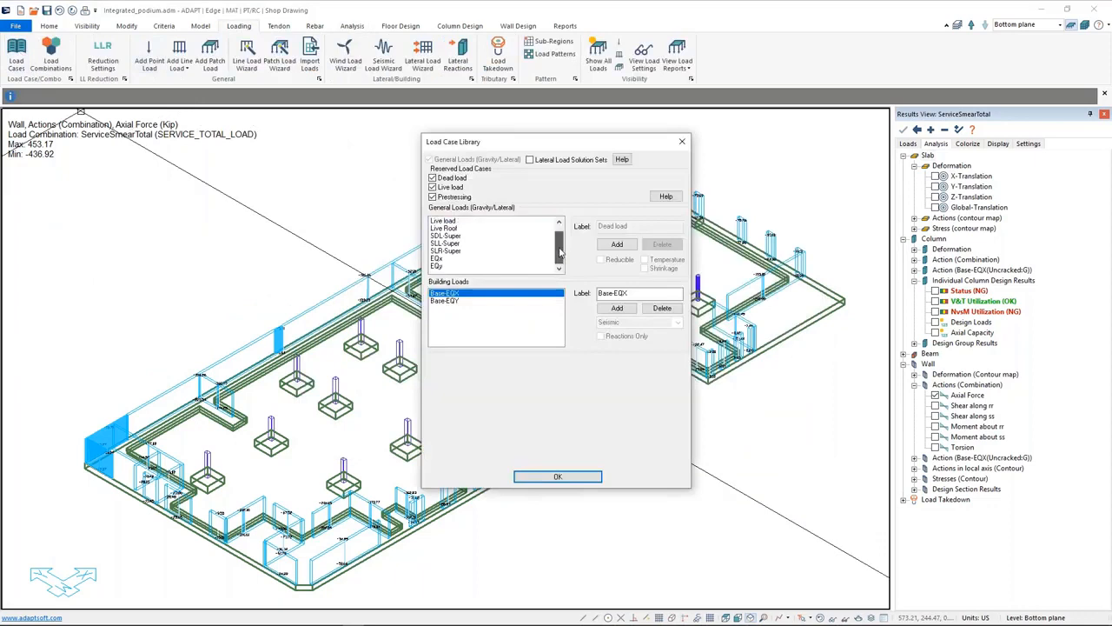
left_click(440, 223)
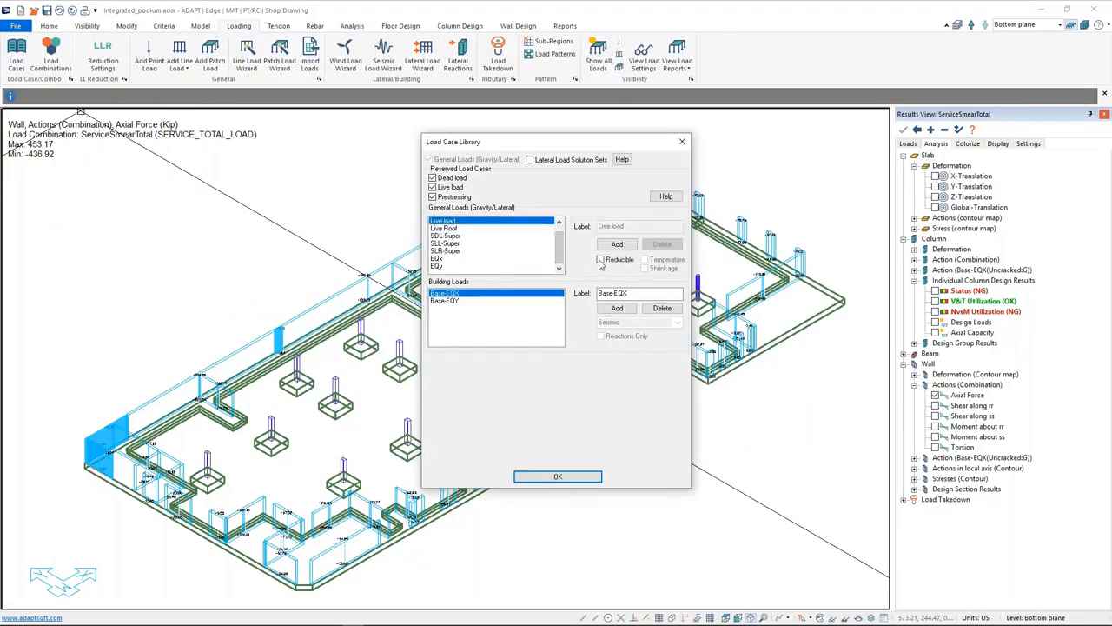
left_click(600, 259)
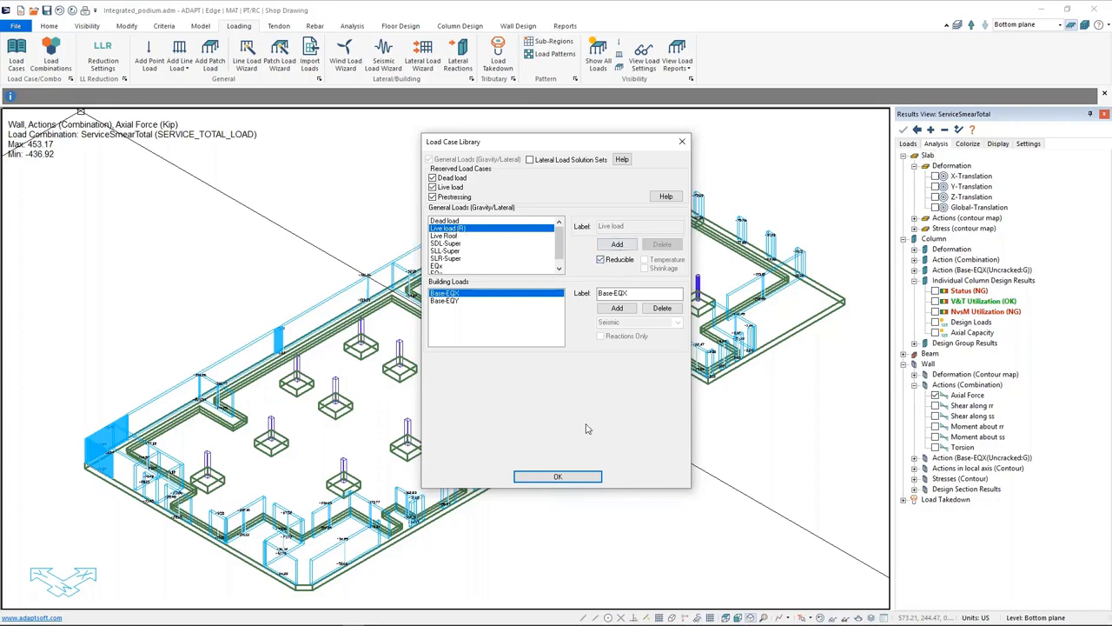
left_click(558, 477)
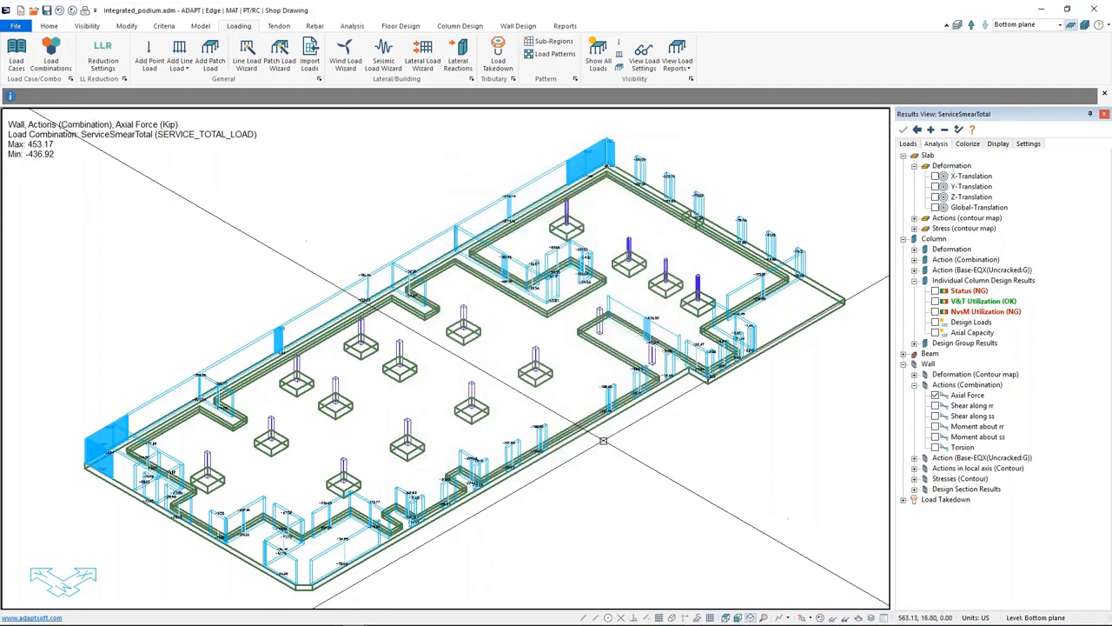
Review the live load reduction methods available for the analysis, and close the reduction factors and analysis options without changes
middle_click_drag(756, 134, 743, 149)
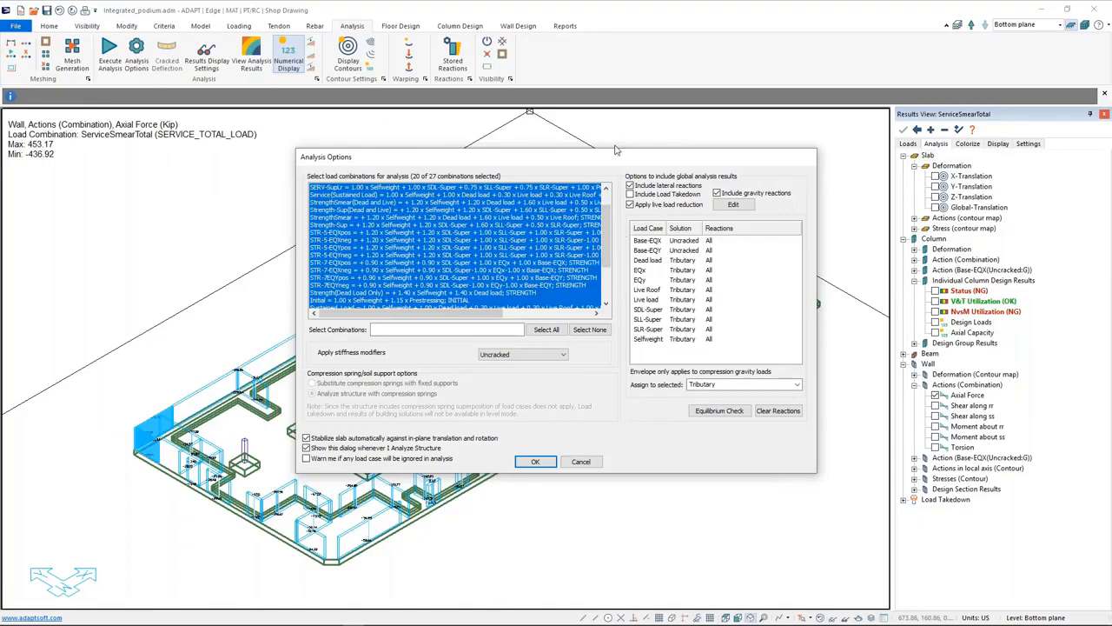
left_click_drag(614, 156, 629, 137)
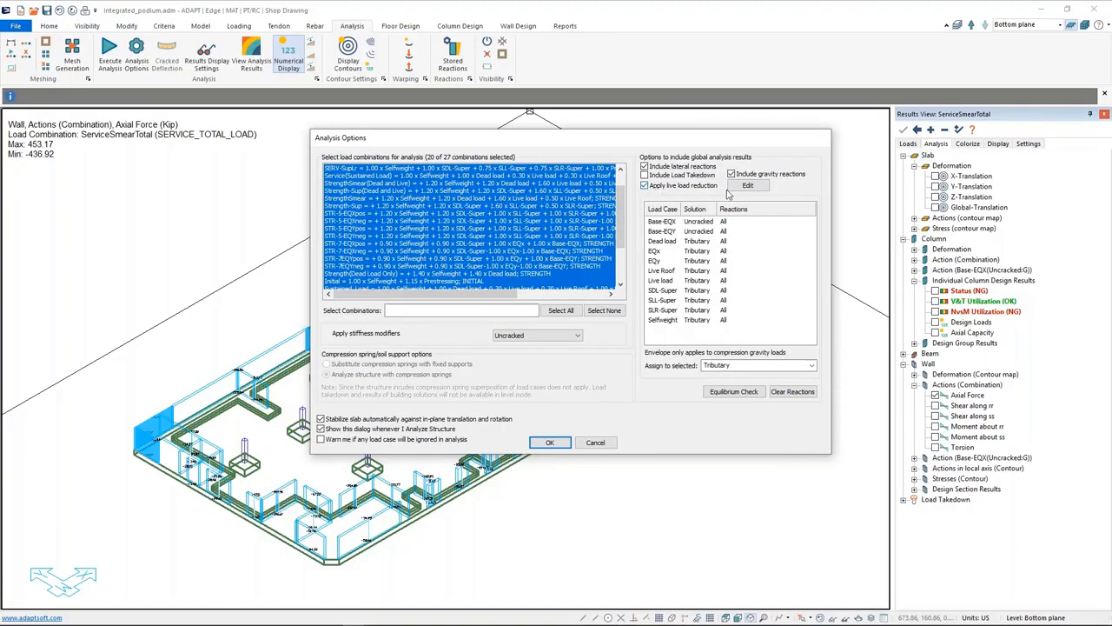
left_click(756, 187)
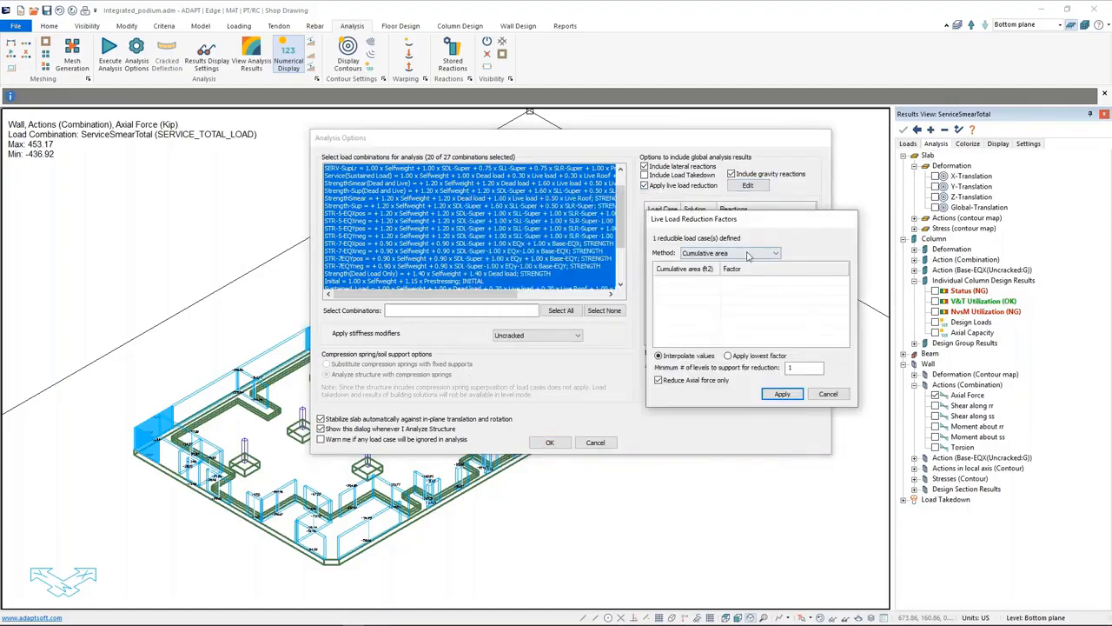
left_click(763, 253)
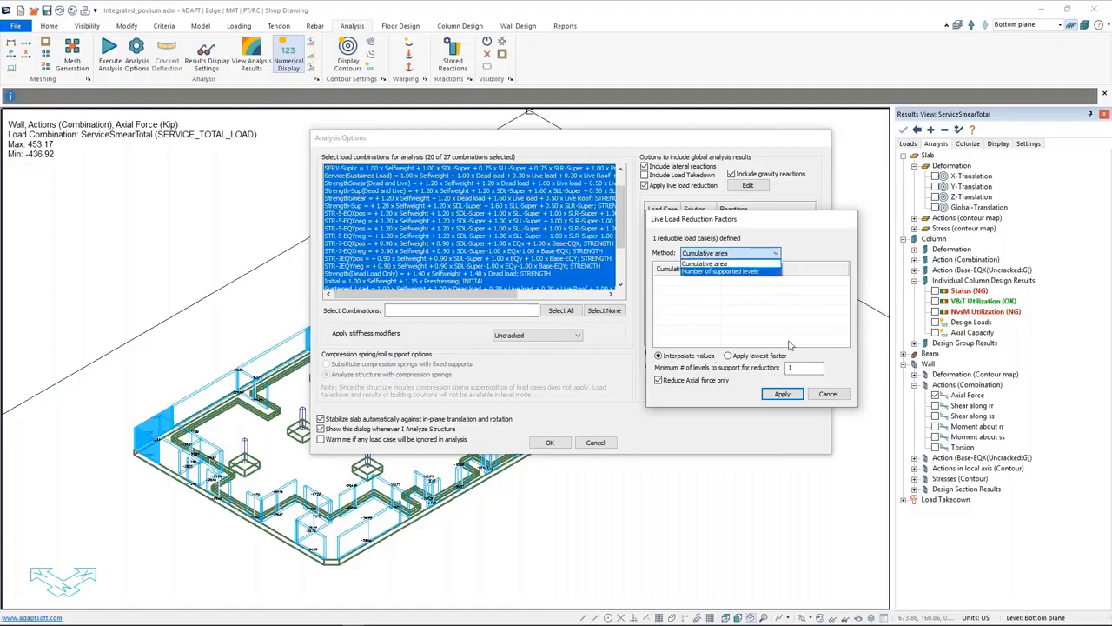
left_click(830, 396)
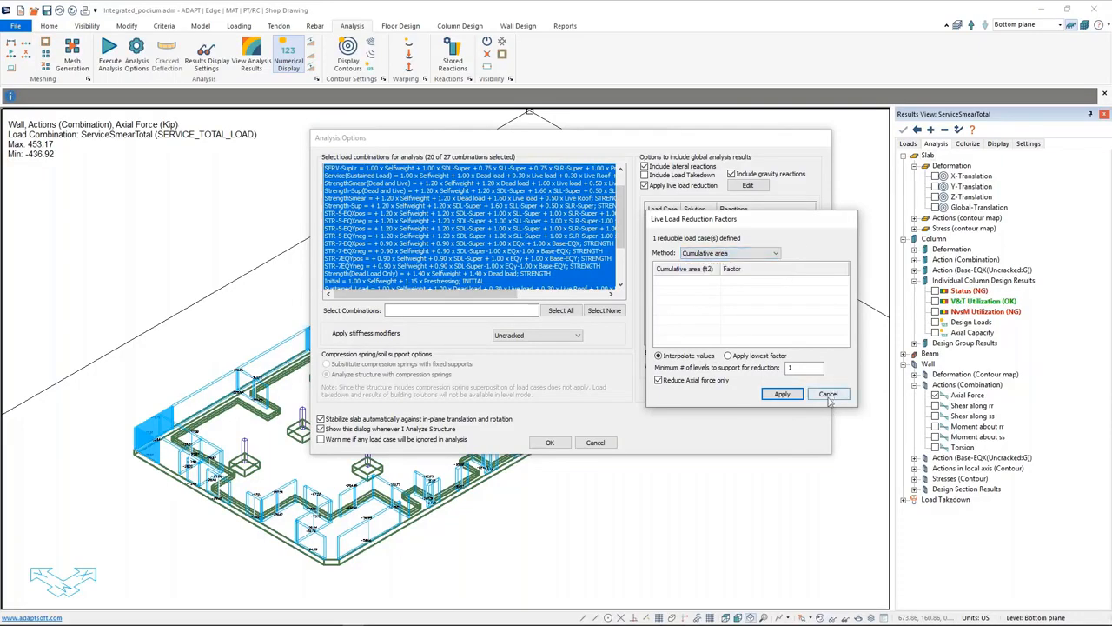
left_click(830, 396)
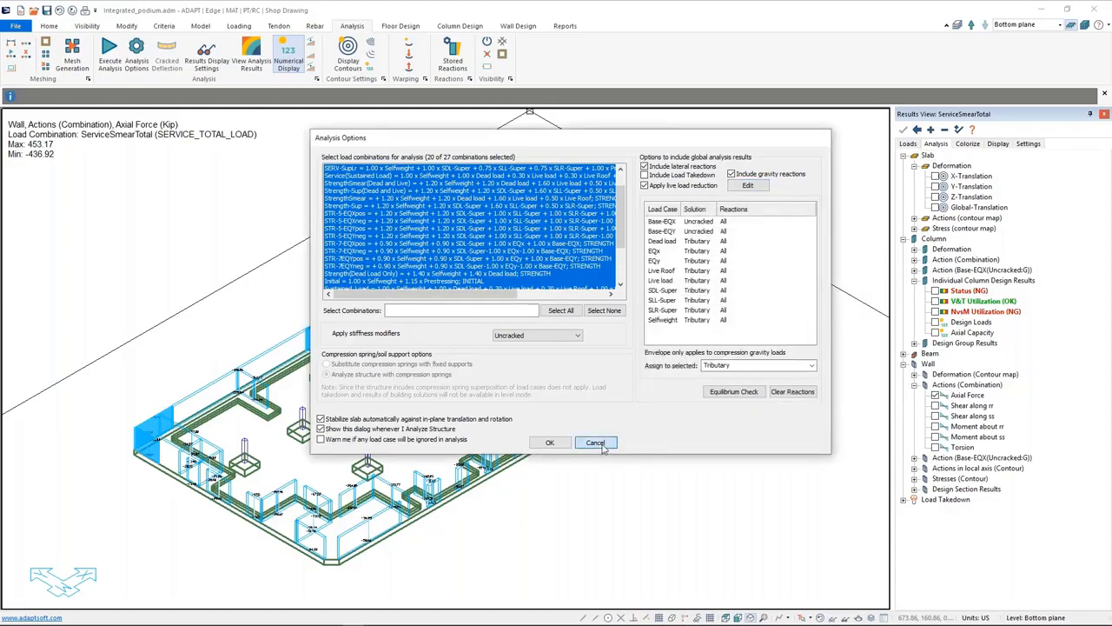
left_click(595, 443)
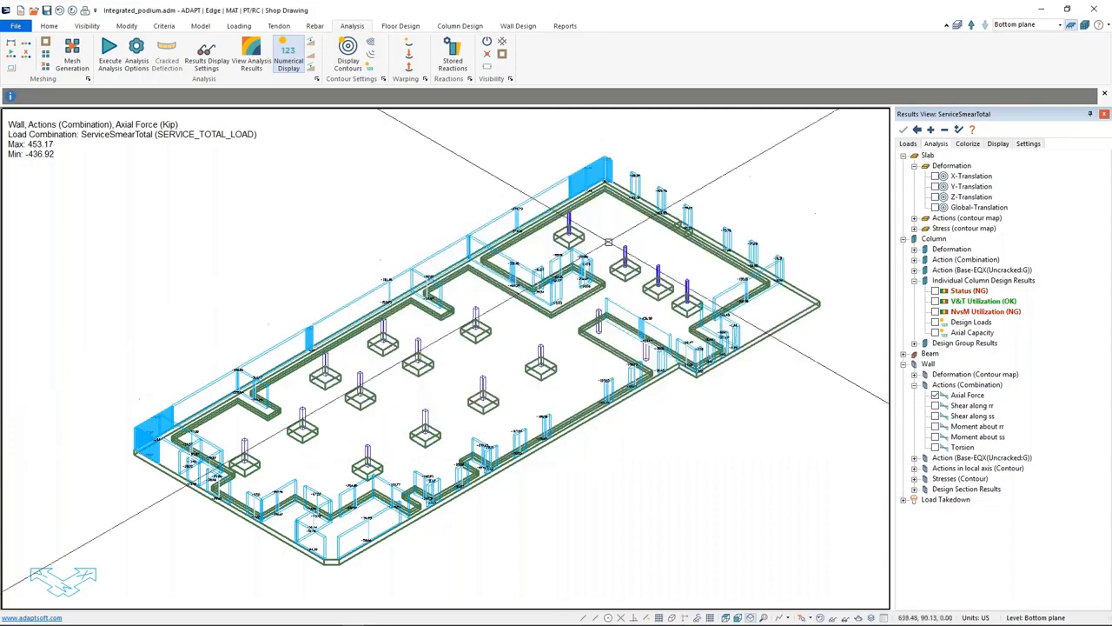
Display the podium structure in multi-level mode so the slab above the foundation is included
middle_click_drag(616, 445, 630, 442)
scroll(630, 441, "down", 2)
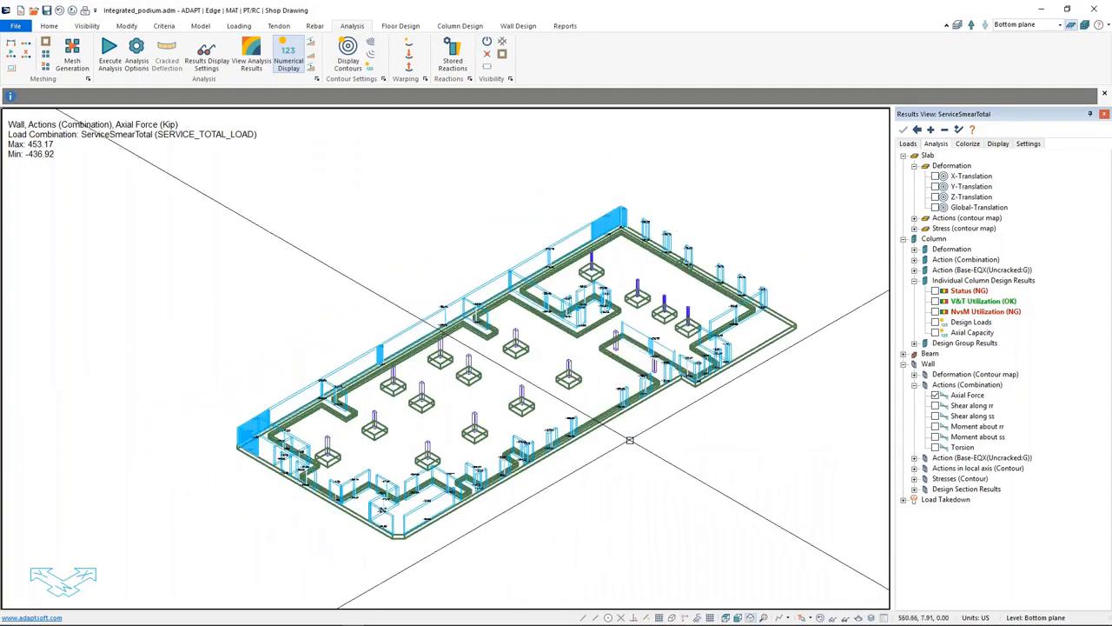
left_click(1087, 26)
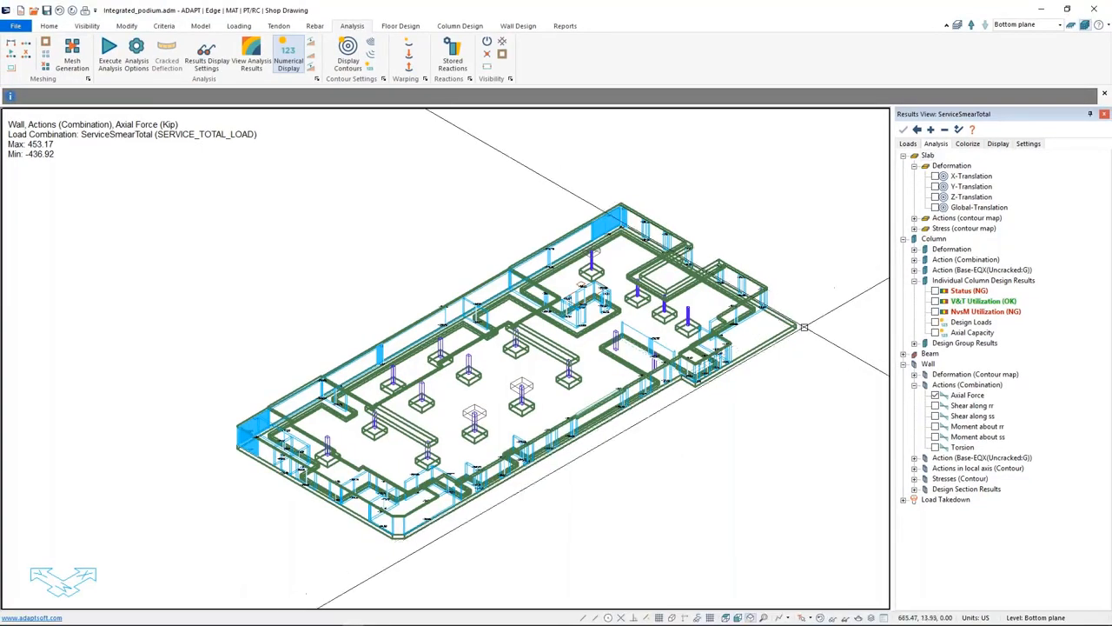
middle_click_drag(568, 498, 593, 480)
scroll(594, 462, "up", 1)
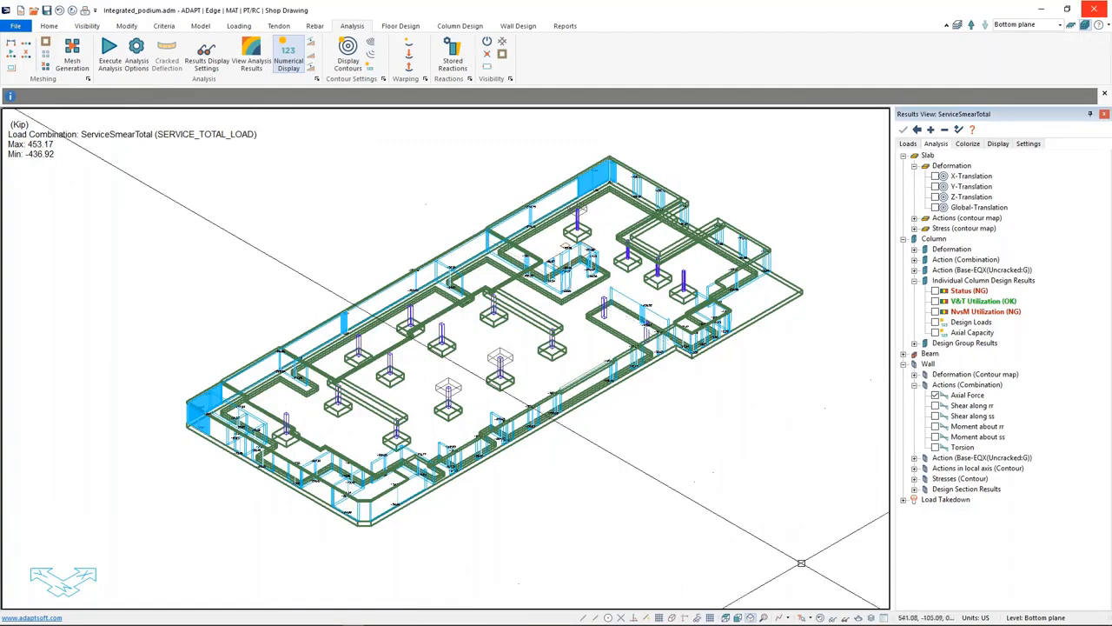
Show the model in front elevation and examine the walls between the bottom and current planes
left_click(737, 618)
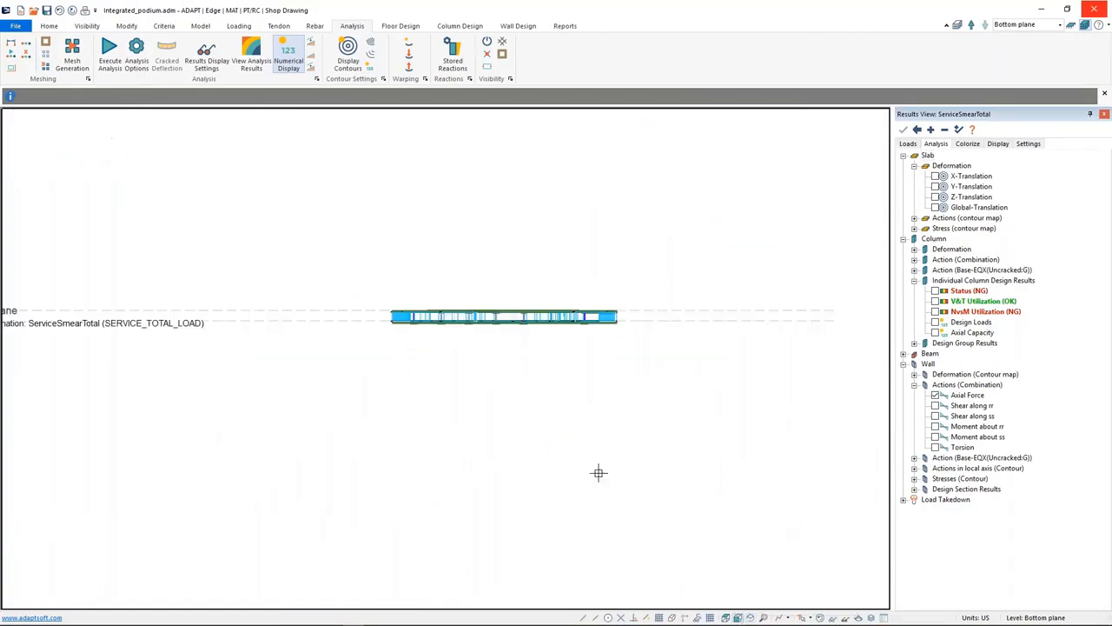
scroll(460, 345, "up", 5)
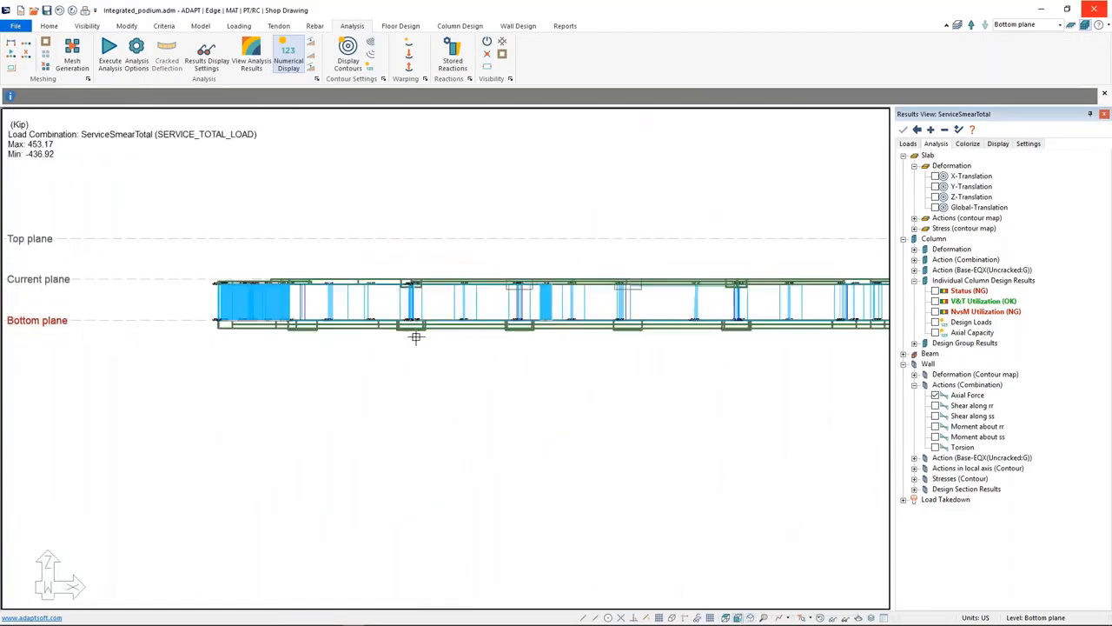
scroll(522, 400, "up", 6)
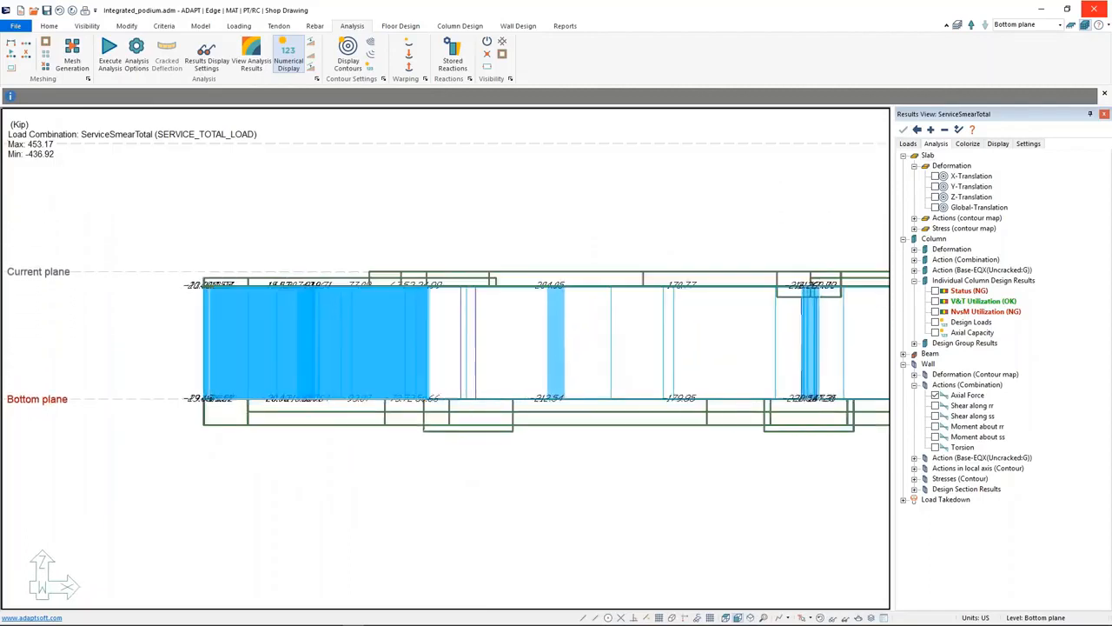
left_click(289, 26)
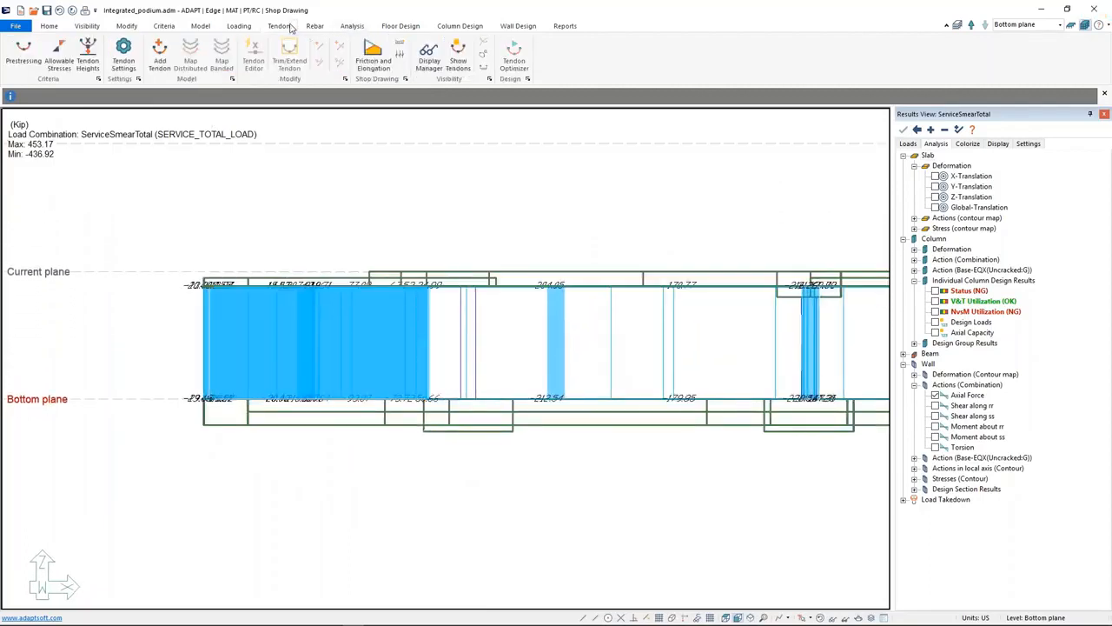
Show the tendons in the front elevation and examine their profiles along the podium slab
left_click(459, 59)
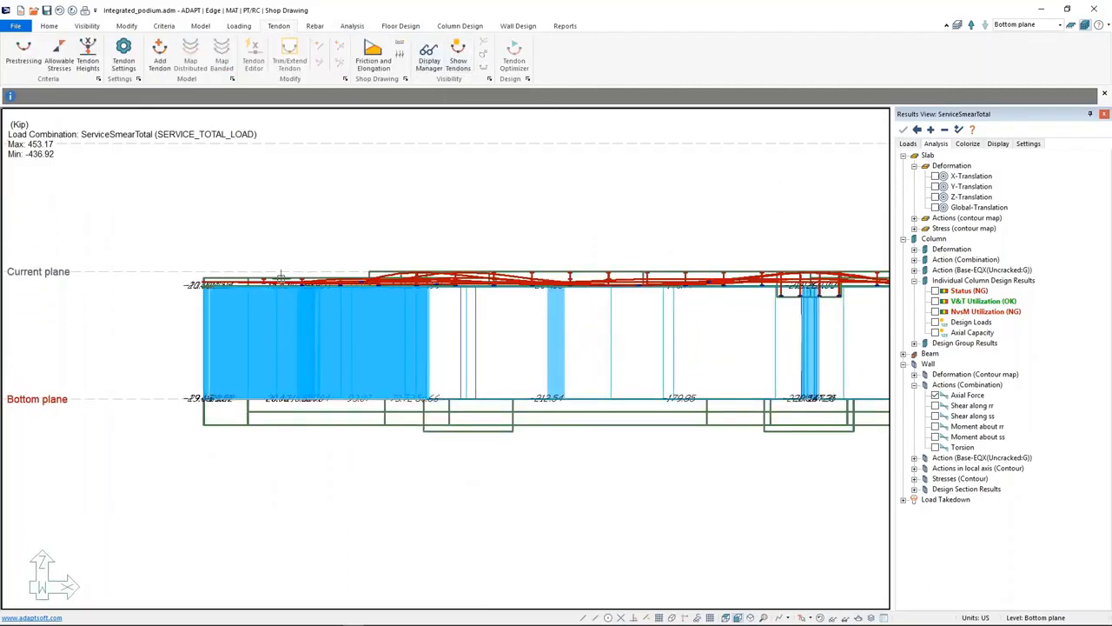
middle_click_drag(650, 304, 496, 302)
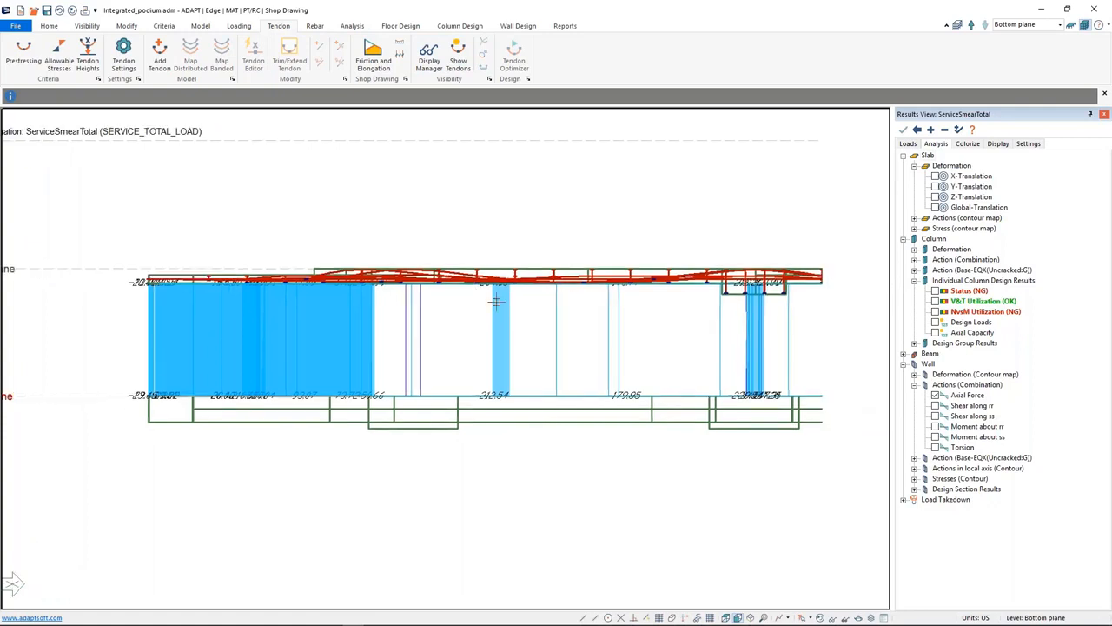
middle_click_drag(496, 302, 430, 298)
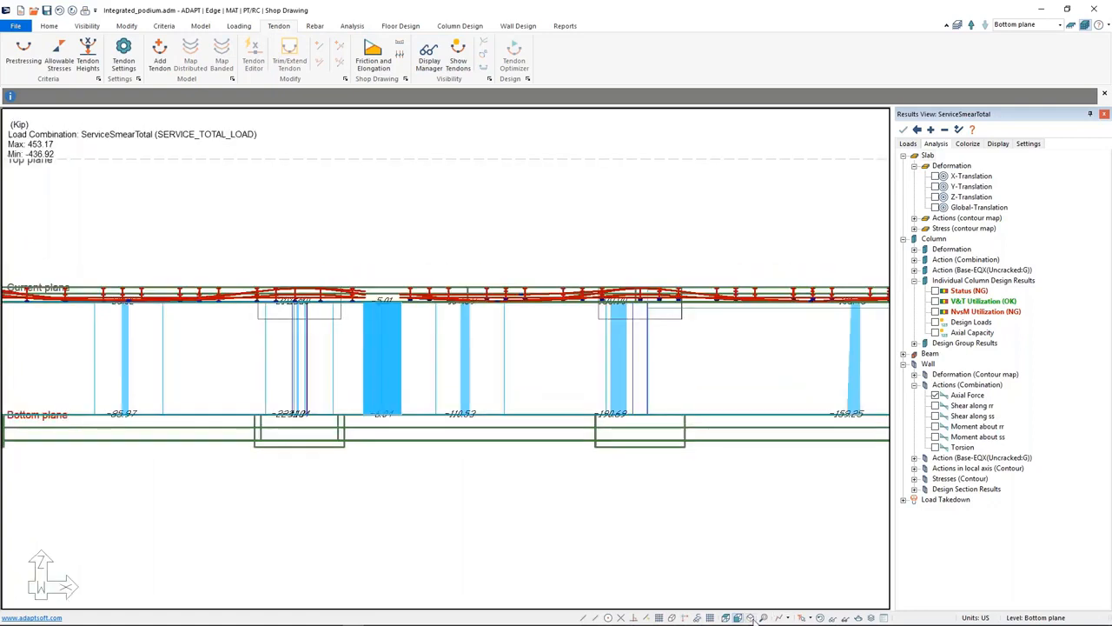
Show the model in isometric view and examine the tendons and walls around the slab's chamfered corner
left_click(752, 618)
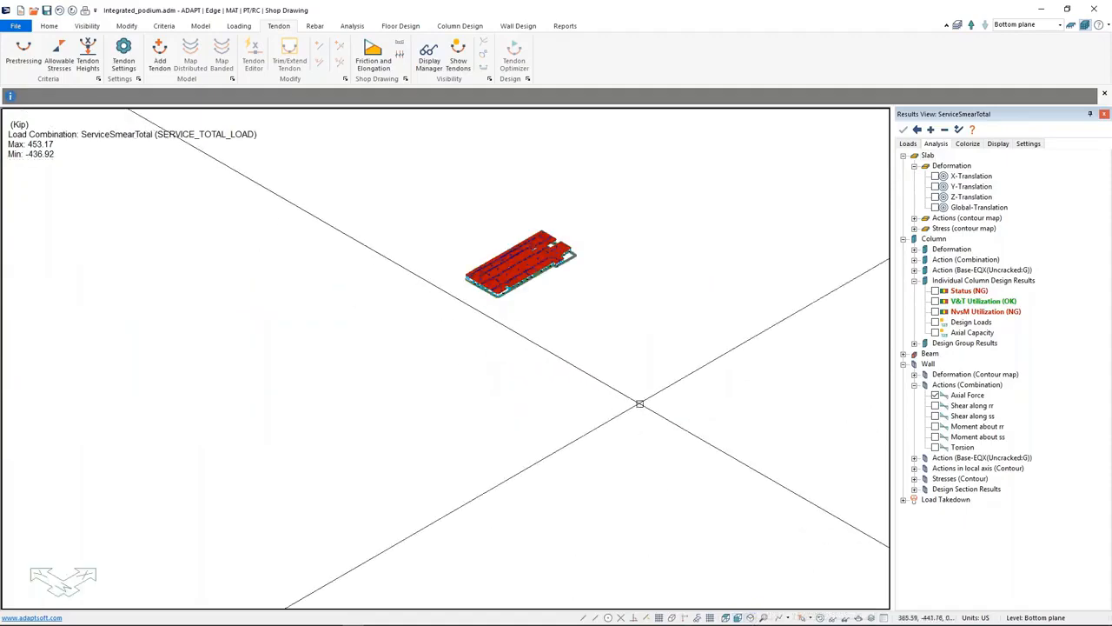
middle_click_drag(521, 237, 536, 366)
scroll(539, 450, "up", 6)
scroll(539, 450, "up", 5)
middle_click_drag(409, 484, 514, 417)
scroll(514, 418, "up", 2)
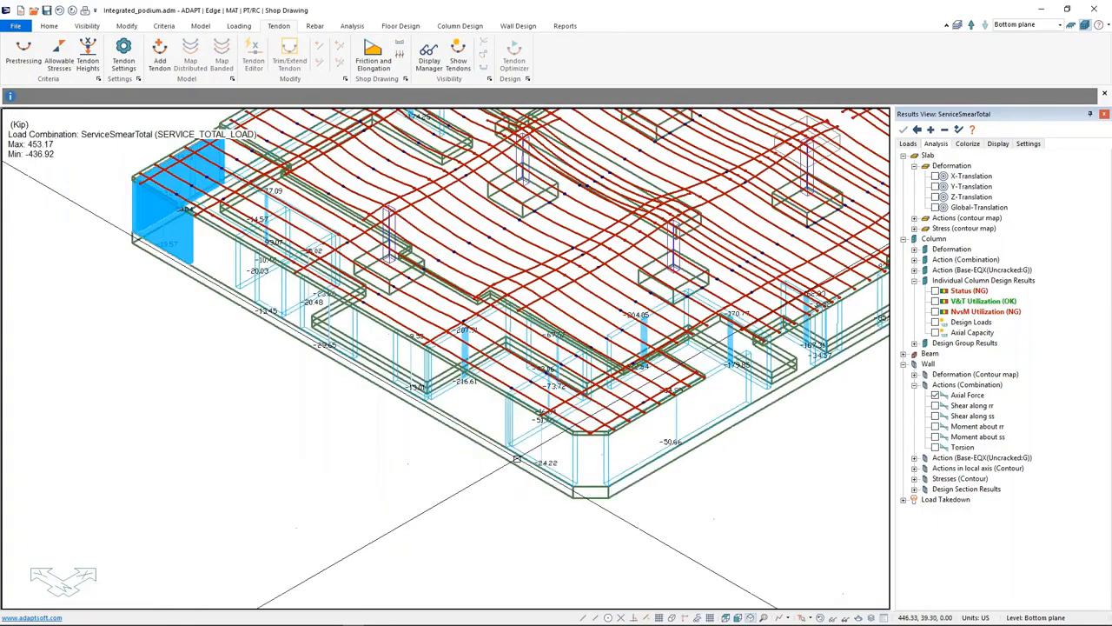
middle_click_drag(517, 458, 461, 481, "shift")
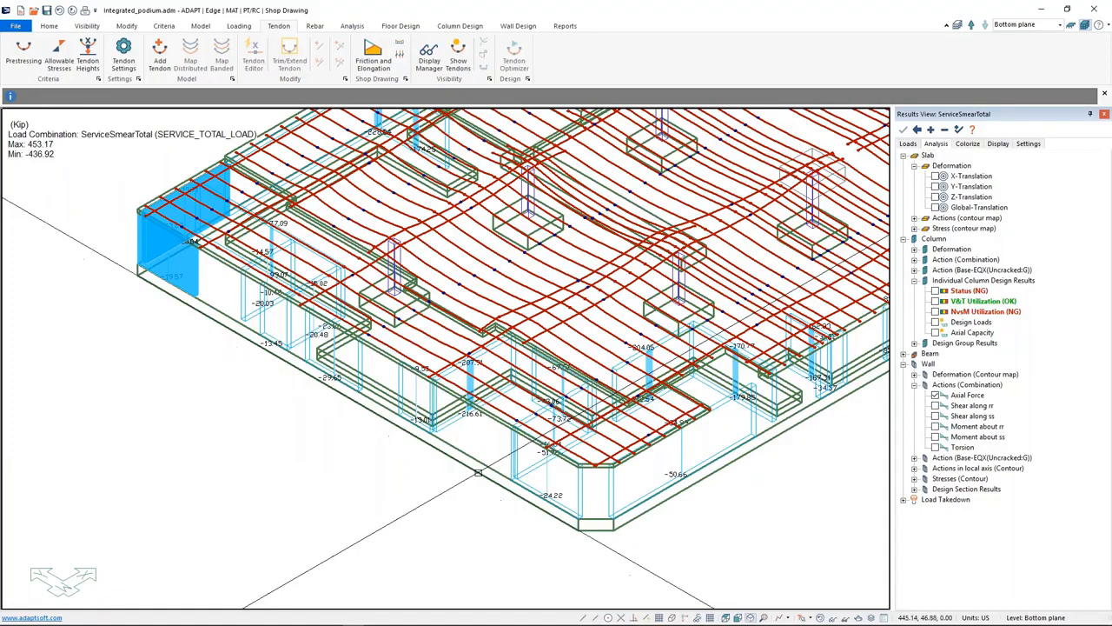
Add a combination usage named Lateral Strength from the stiffness modifiers of the wall beside the chamfered corner
double_click(547, 473)
left_click_drag(150, 7, 398, 187)
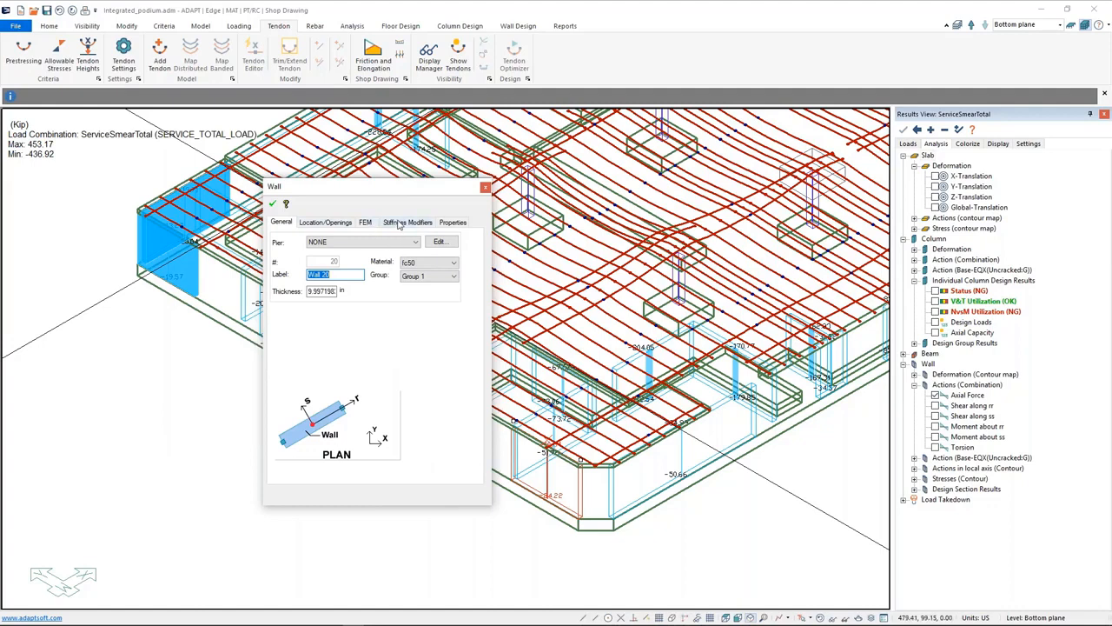
left_click(343, 223)
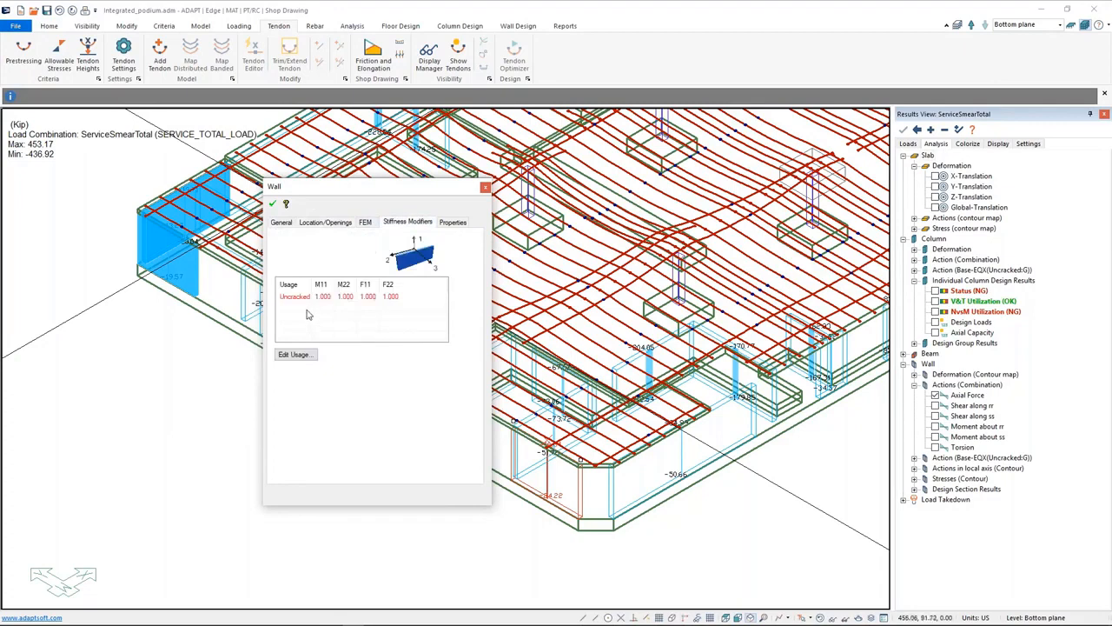
left_click(293, 356)
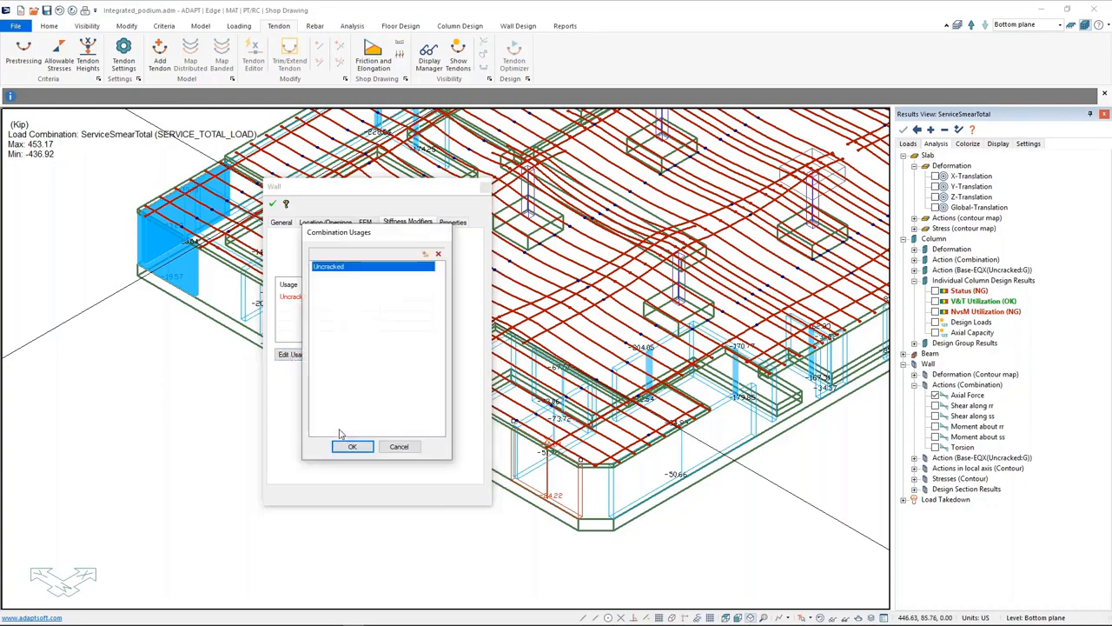
left_click(425, 253)
type("L")
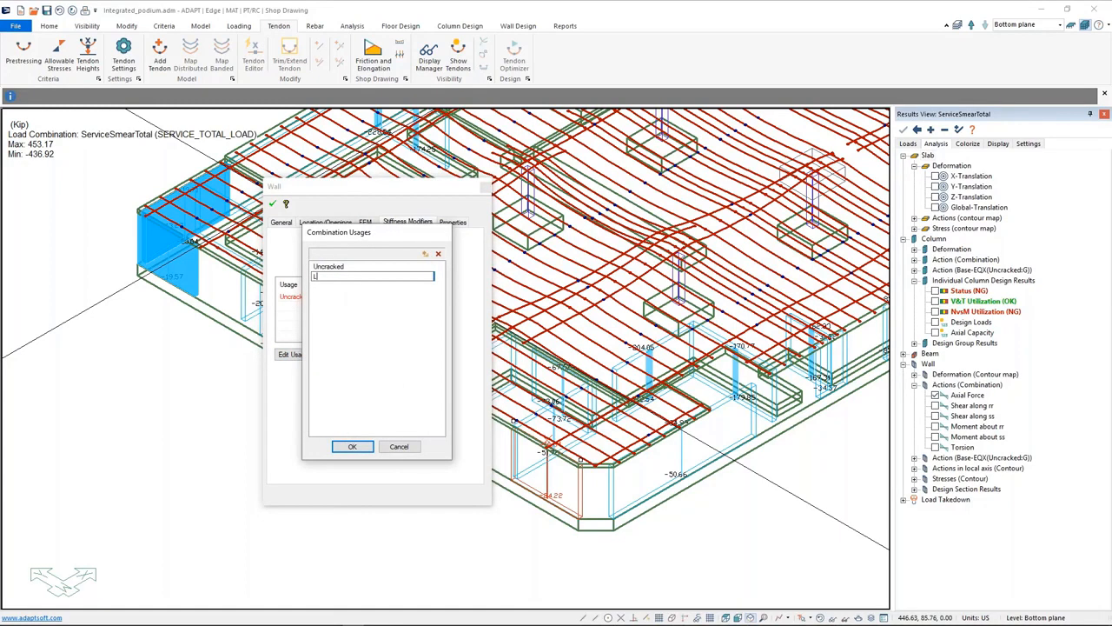
type("ateral Strength")
key("Return")
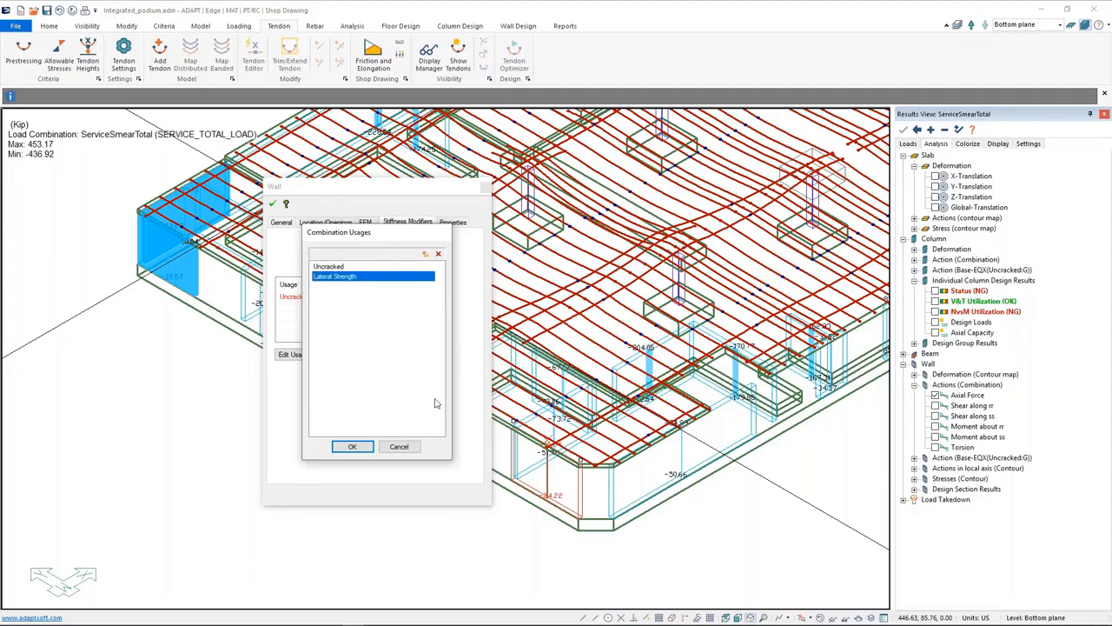
left_click(352, 446)
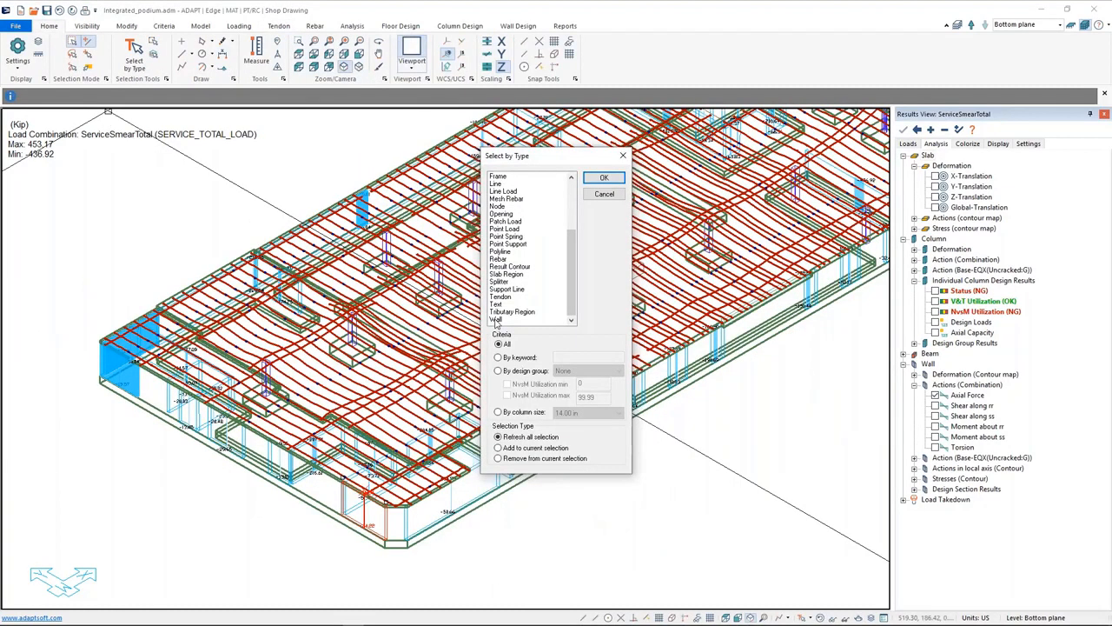
Select all walls, review their Uncracked and Lateral Strength stiffness modifiers for group editing, and close without applying changes
left_click(496, 320)
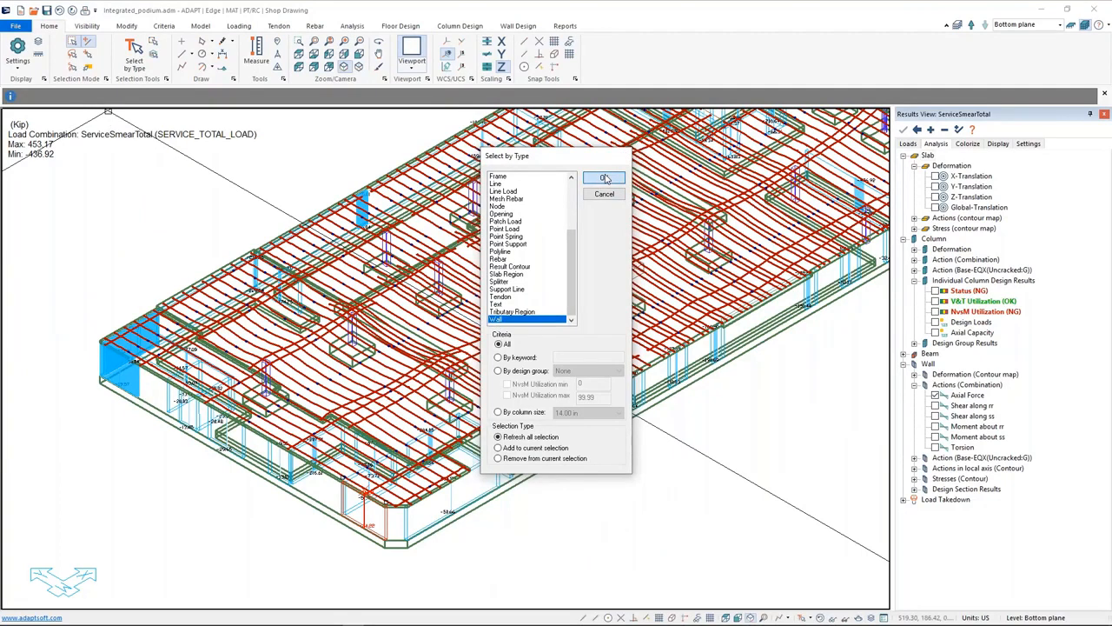
left_click(604, 178)
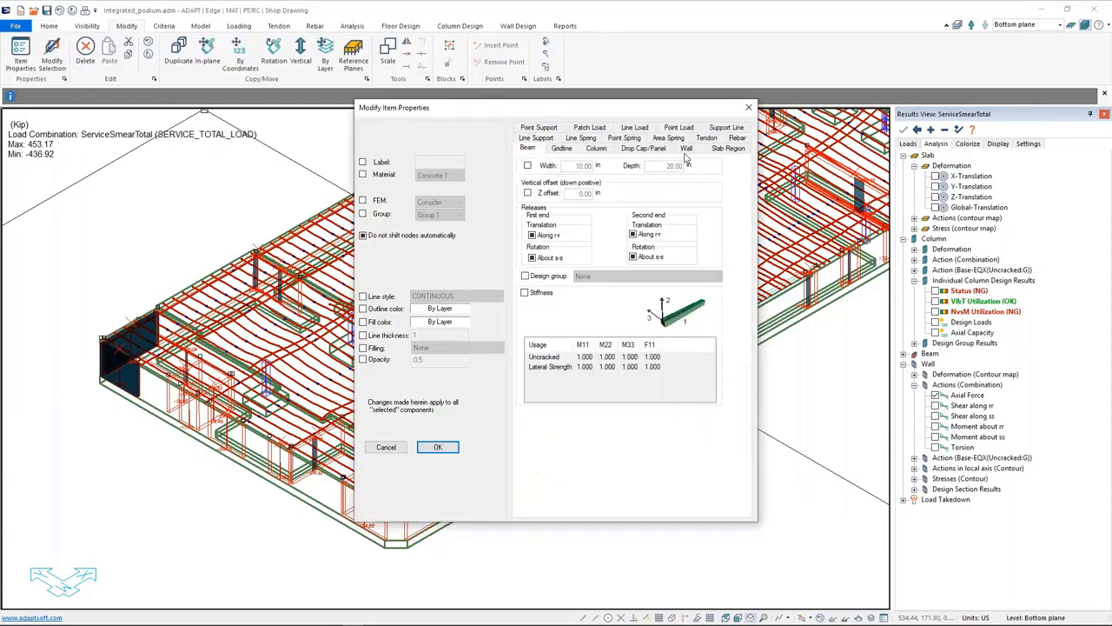
left_click(687, 149)
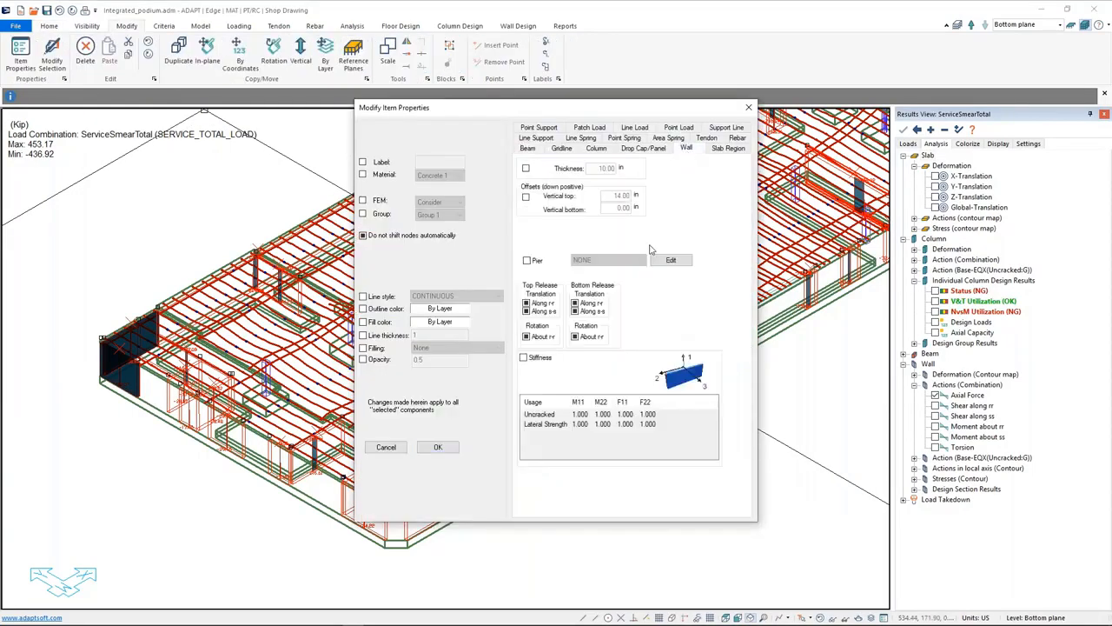
left_click(523, 357)
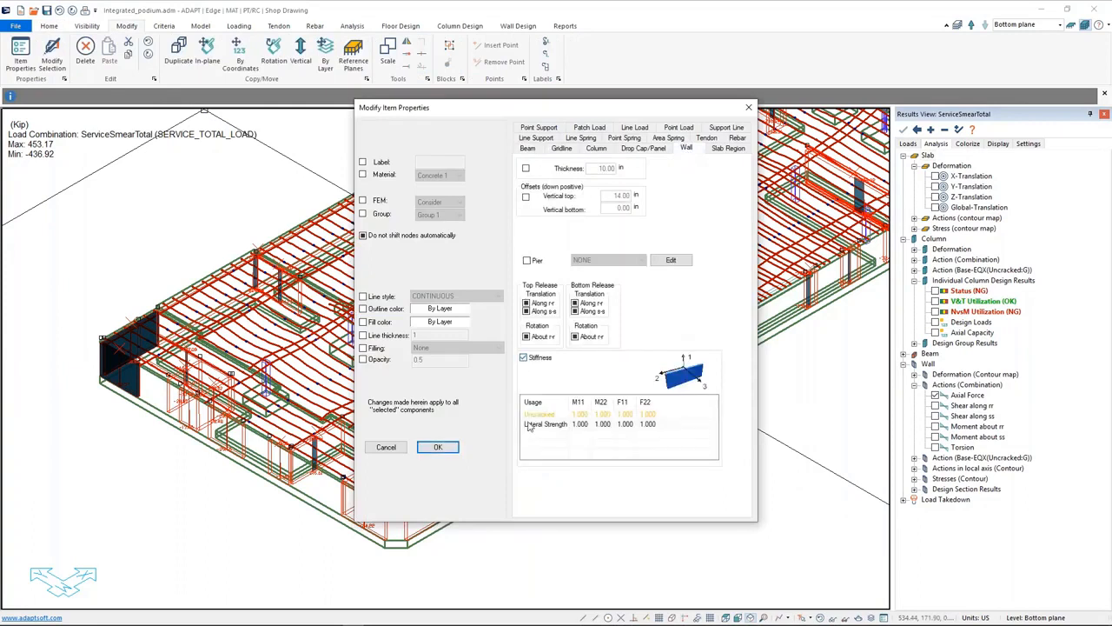
left_click(589, 426)
left_click(746, 112)
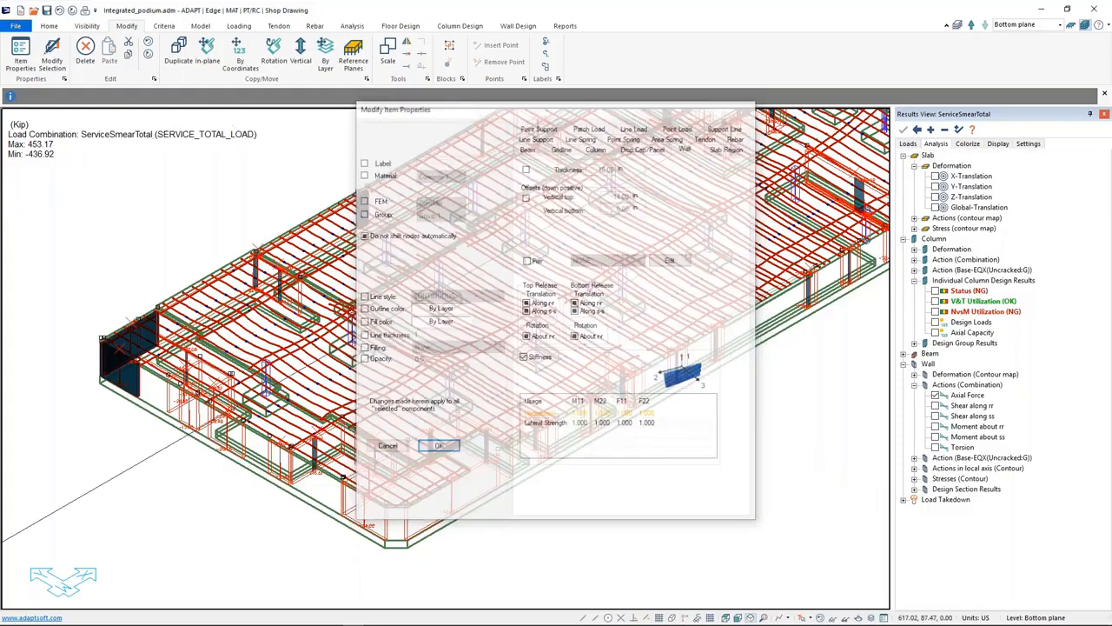
left_click(739, 459)
middle_click_drag(735, 430, 666, 440)
scroll(618, 382, "down", 1)
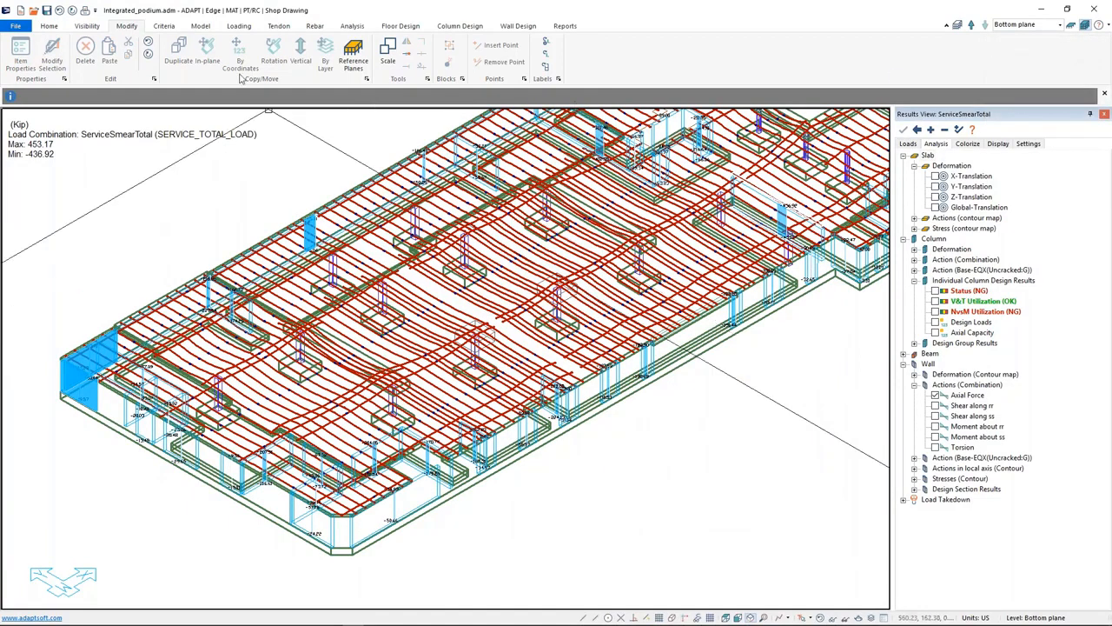
Set the analysis options to Lateral Strength stiffness modifiers and load combinations matching "eq", and cancel without running the analysis
left_click(352, 25)
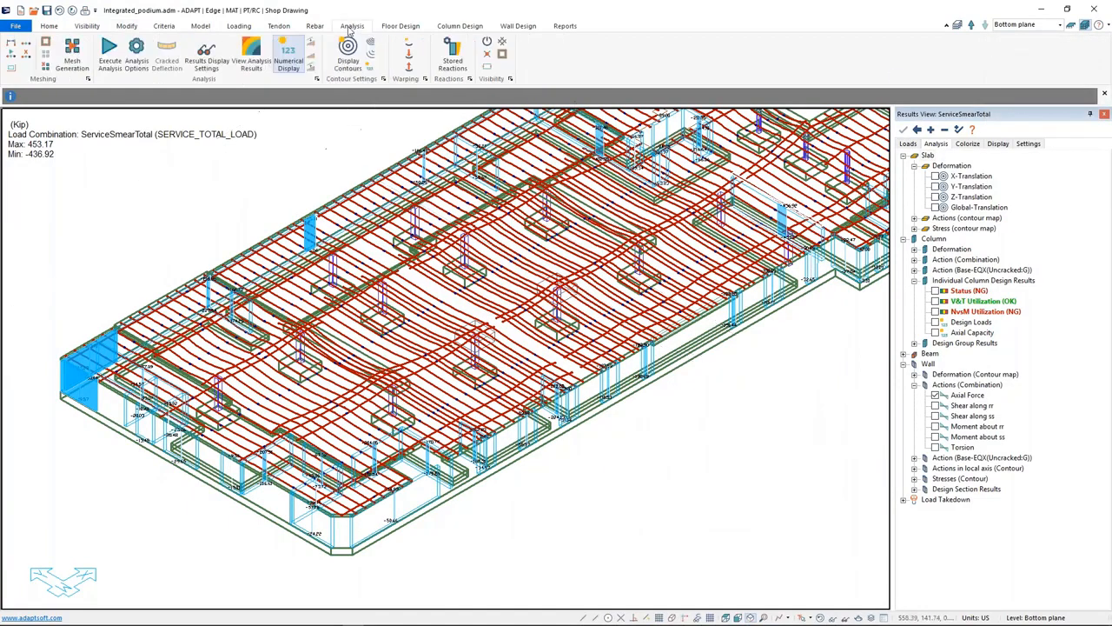
left_click(109, 56)
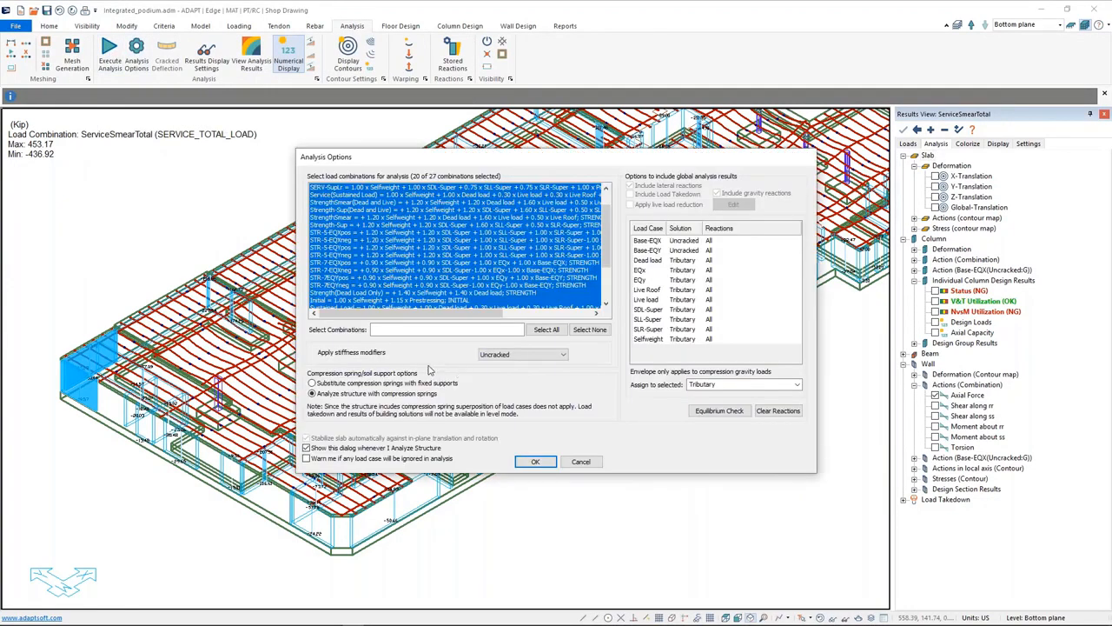
left_click(521, 355)
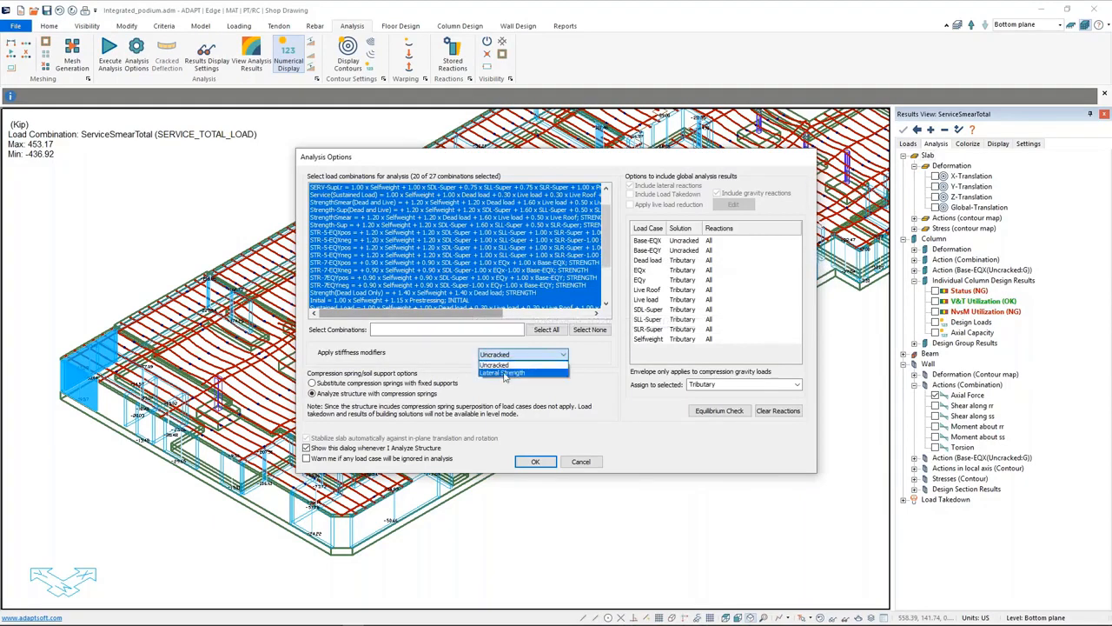
left_click(504, 373)
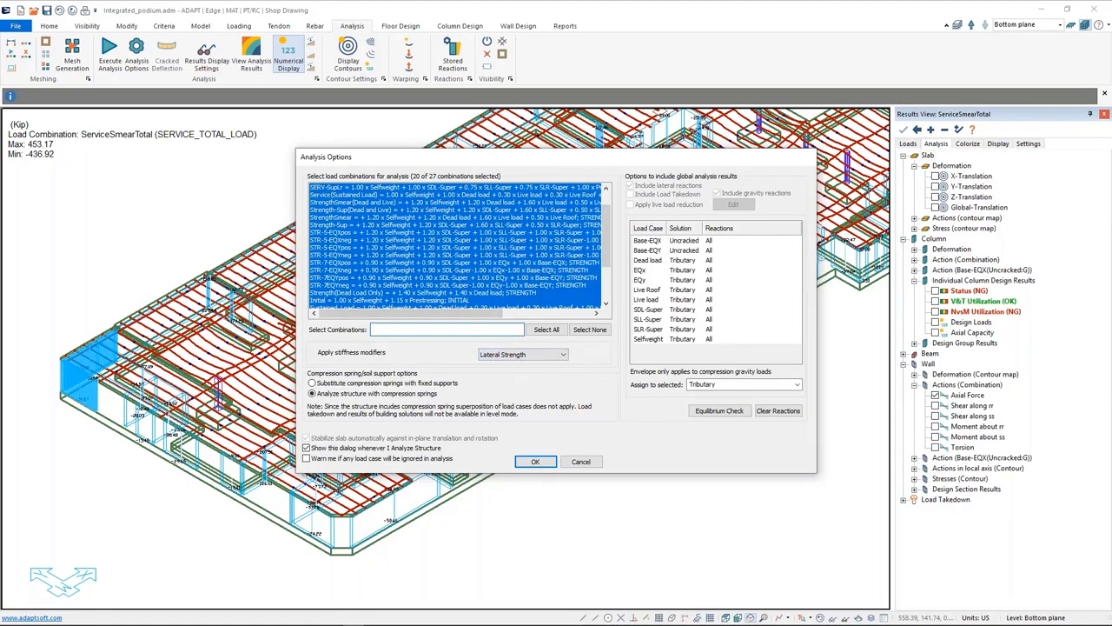
type("e")
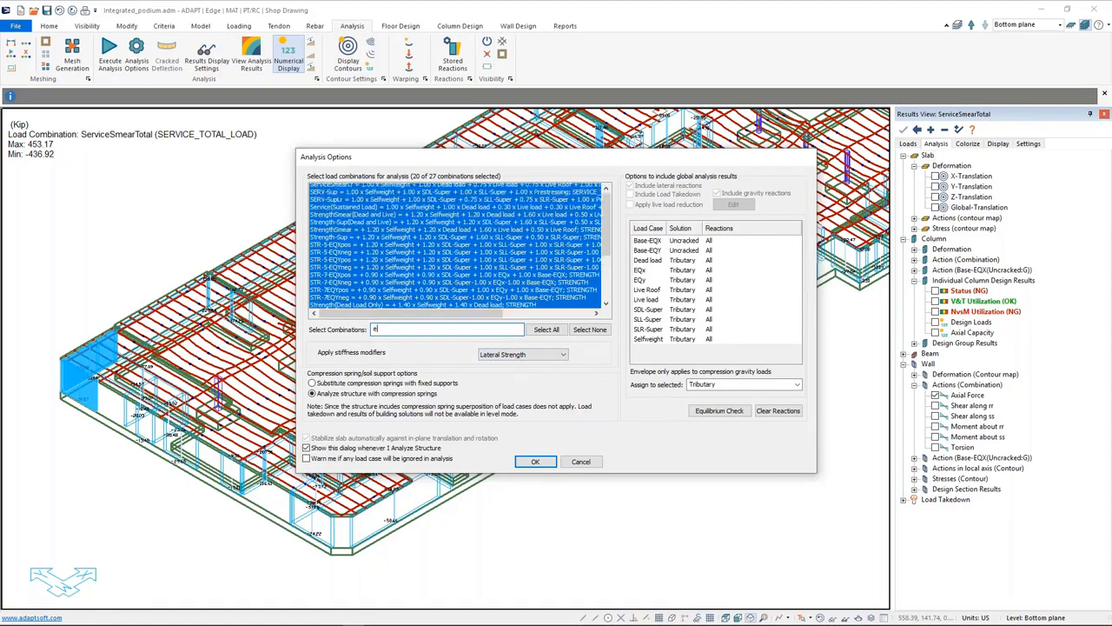
type("q")
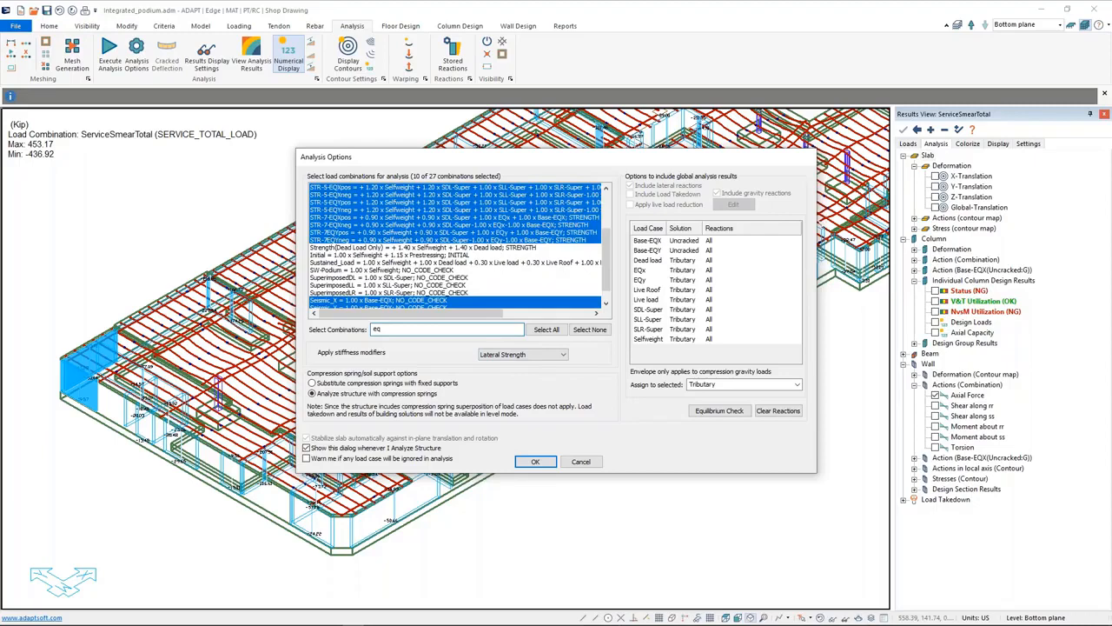
scroll(398, 298, "down", 1)
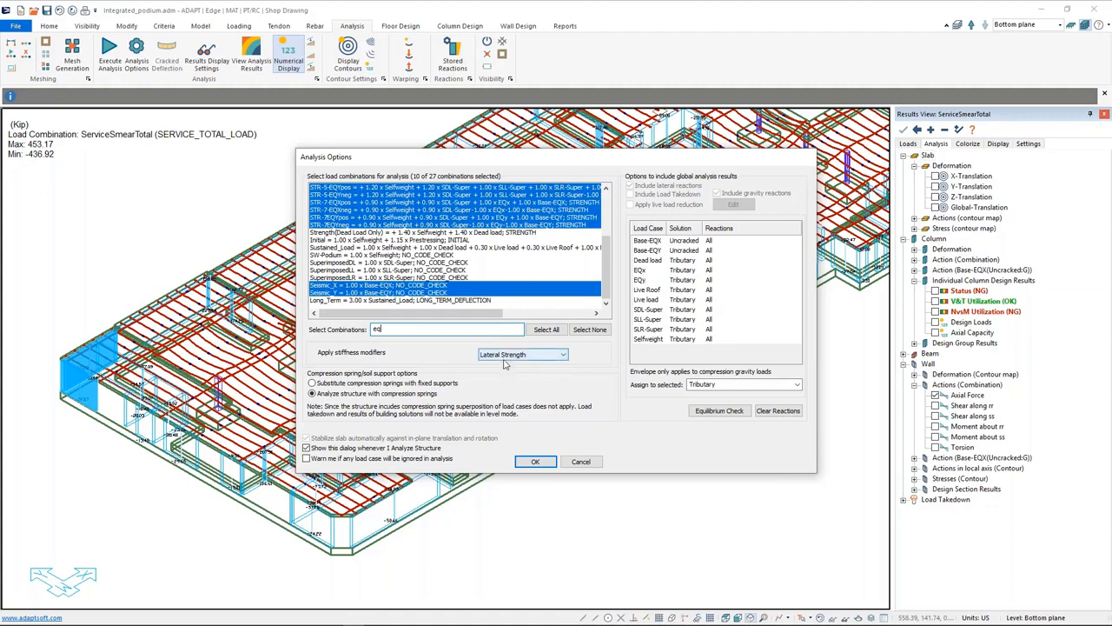
left_click(581, 462)
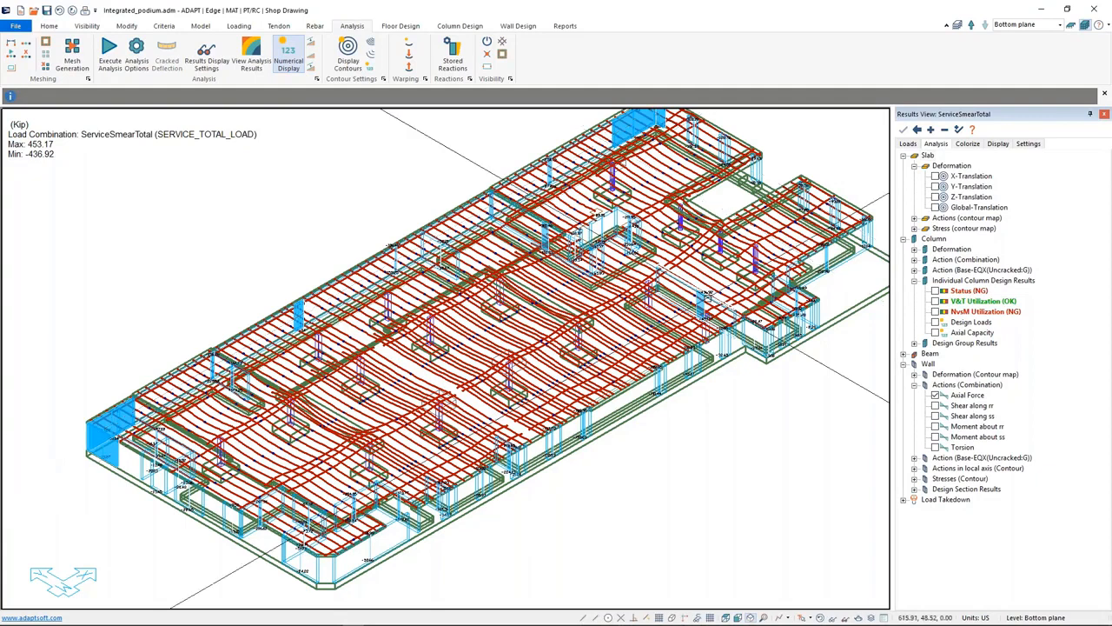
Review the podium slab region's stiffness modifiers for each usage and close its properties without changes
middle_click_drag(757, 328, 689, 378)
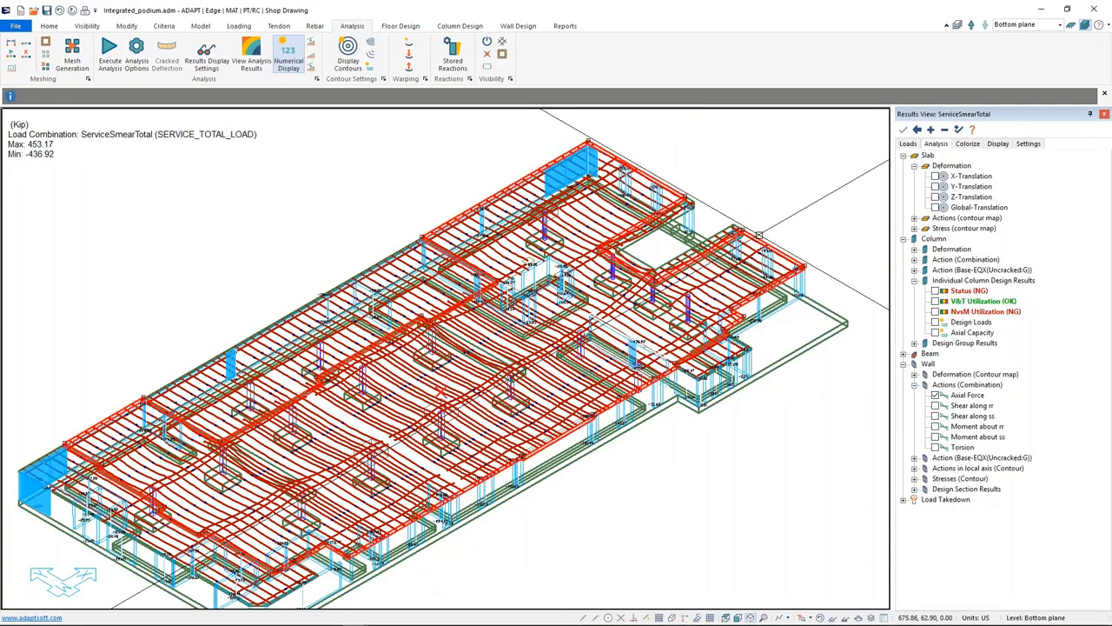
double_click(758, 235)
left_click_drag(106, 11, 309, 154)
left_click(306, 192)
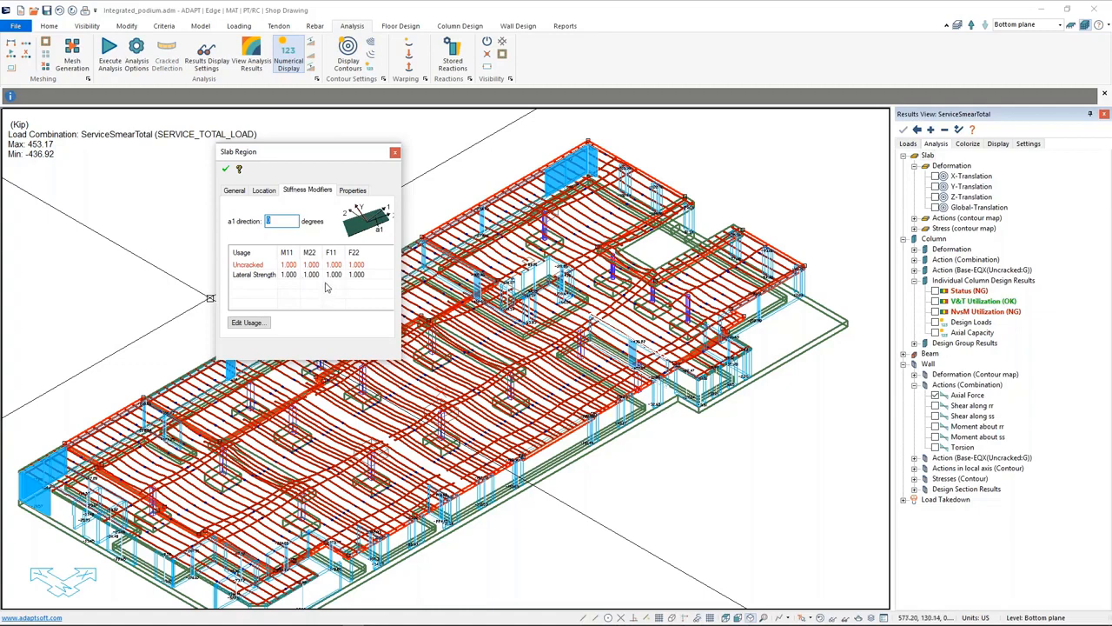
left_click(395, 153)
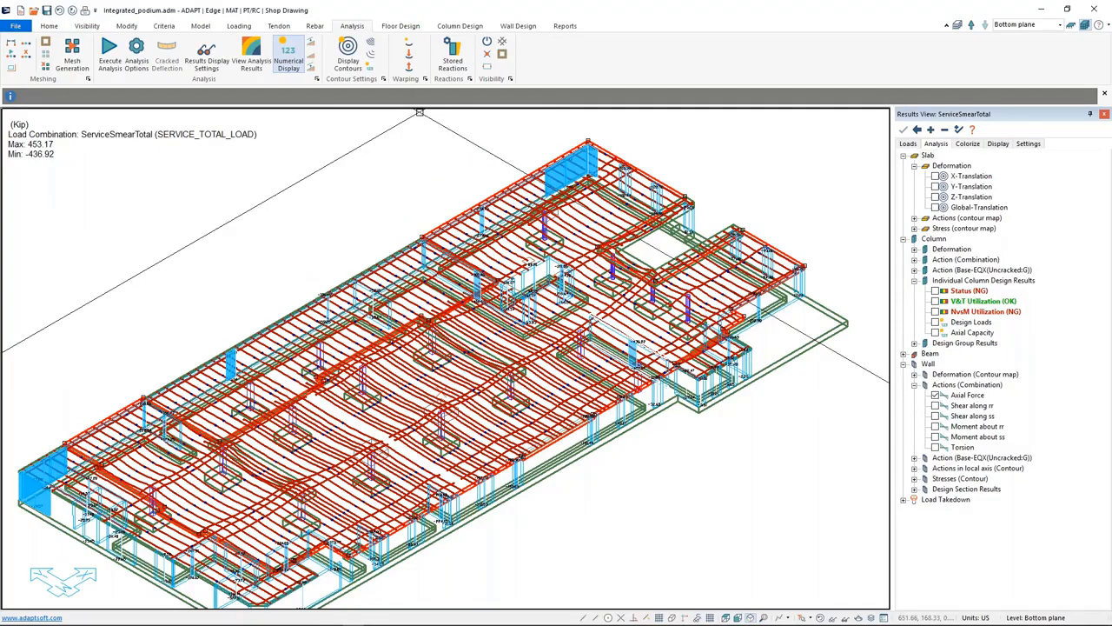
middle_click_drag(532, 351, 600, 328)
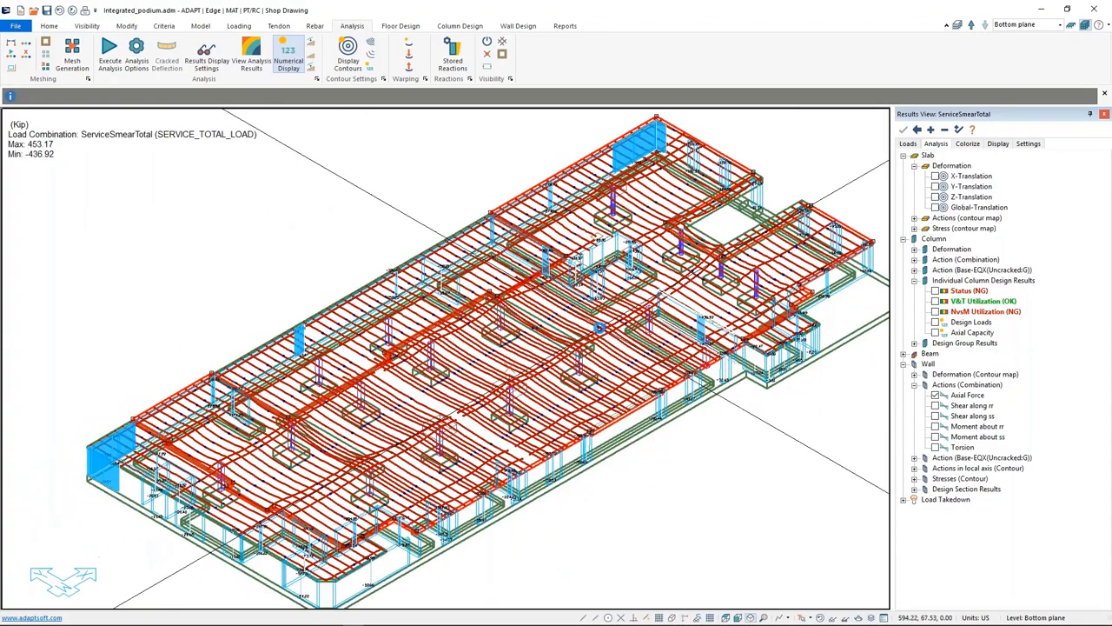
scroll(660, 451, "down", 2)
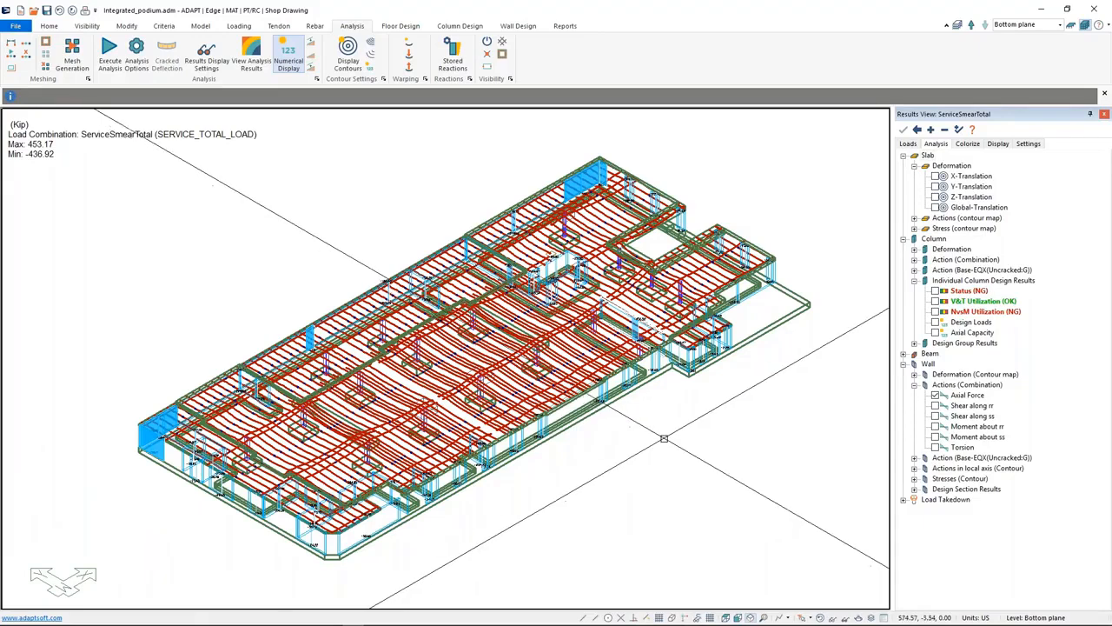
middle_click_drag(662, 448, 675, 442)
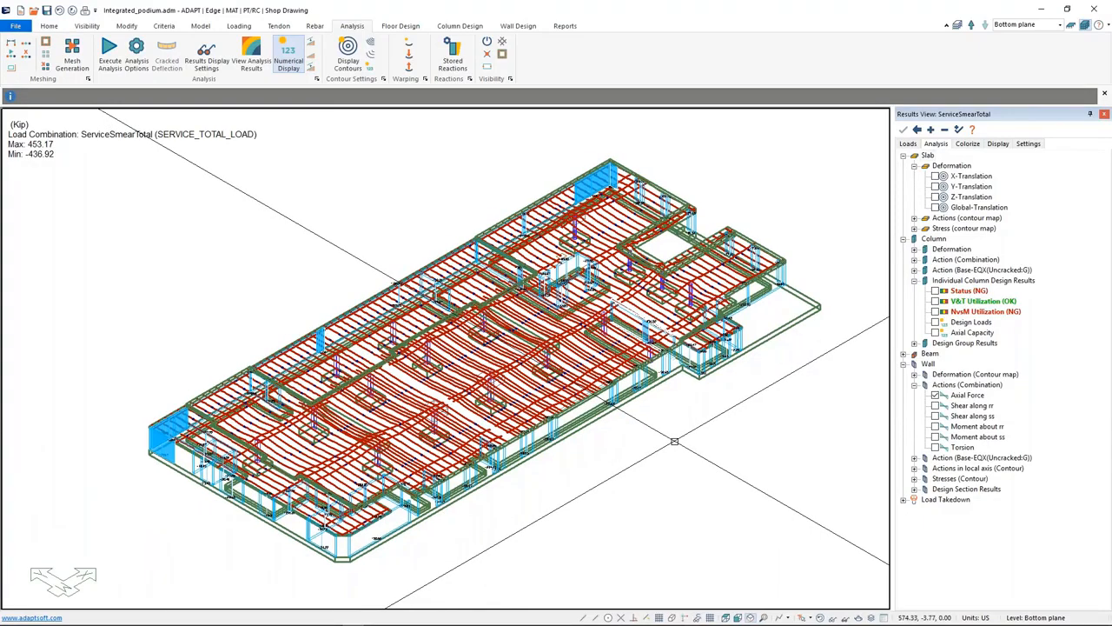